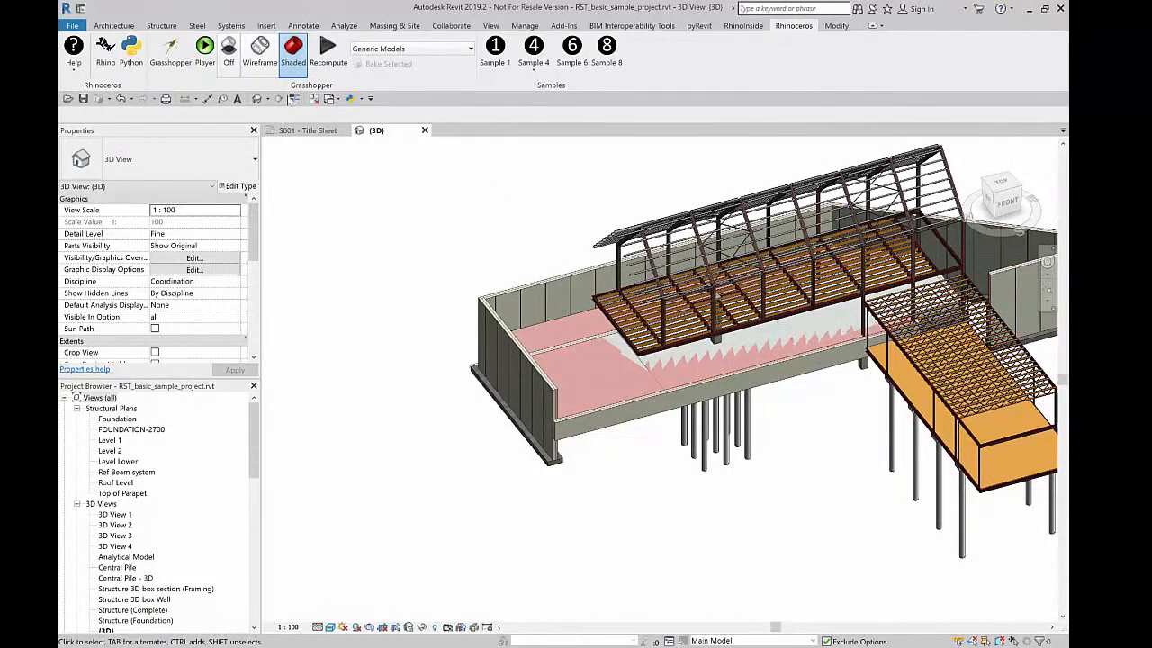
- Open Grasshopper from Revit and go along the Analytical Beams chain to the Original Points and Cleaned points components
left_click(180, 55)
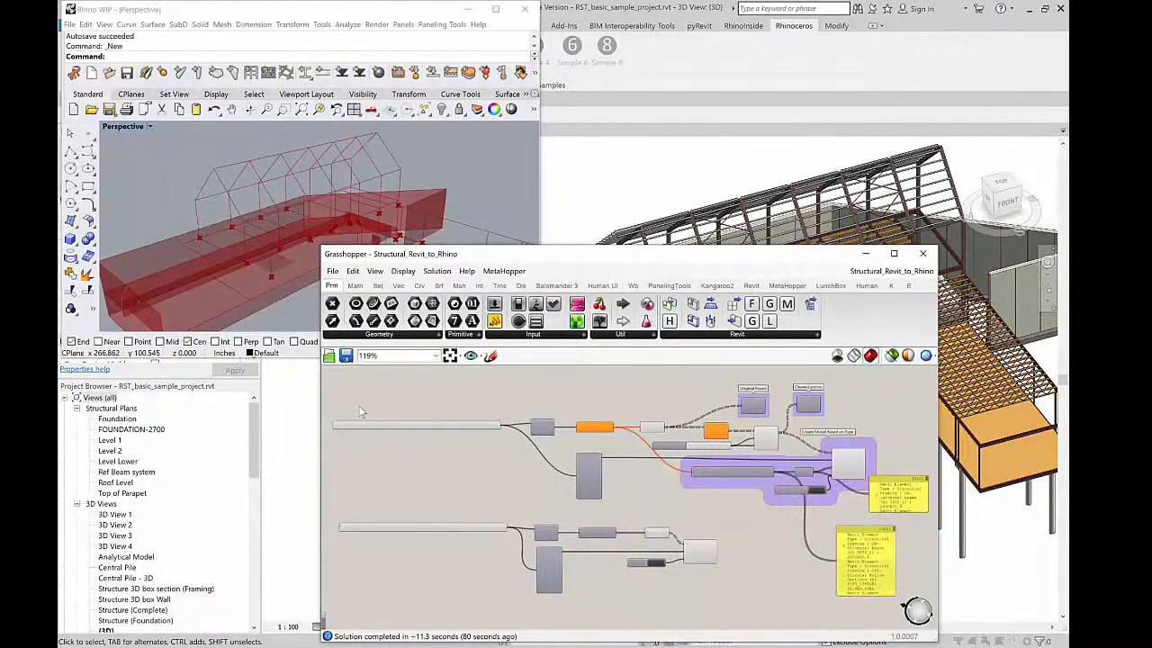
scroll(364, 411, "up", 3)
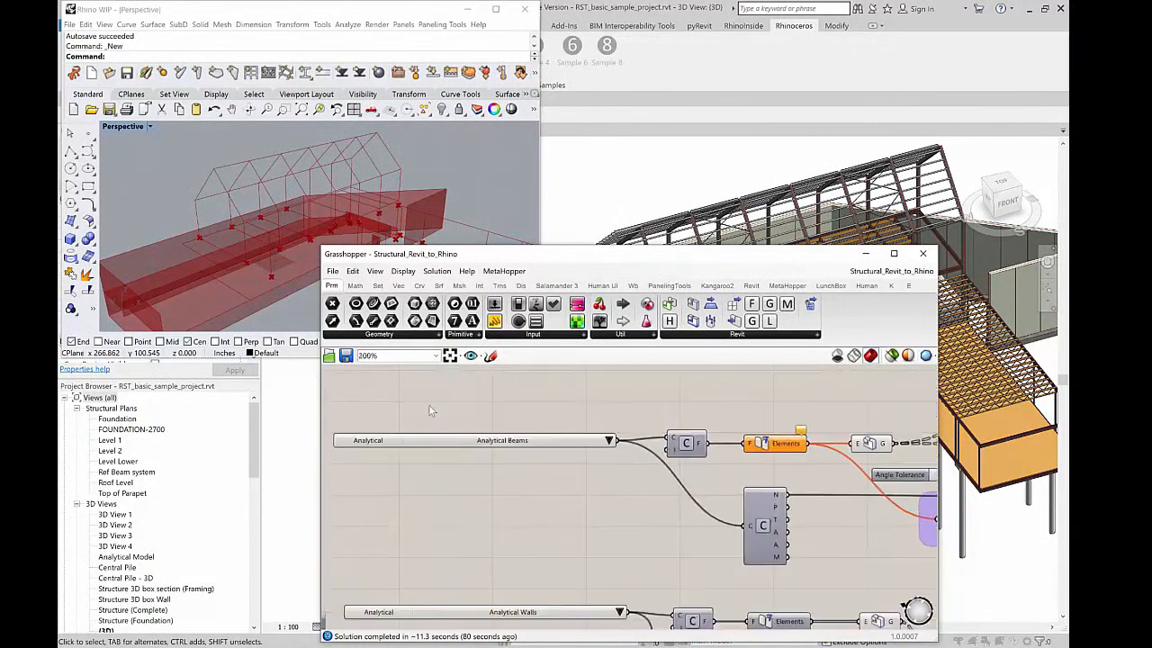
right_click_drag(428, 404, 462, 395)
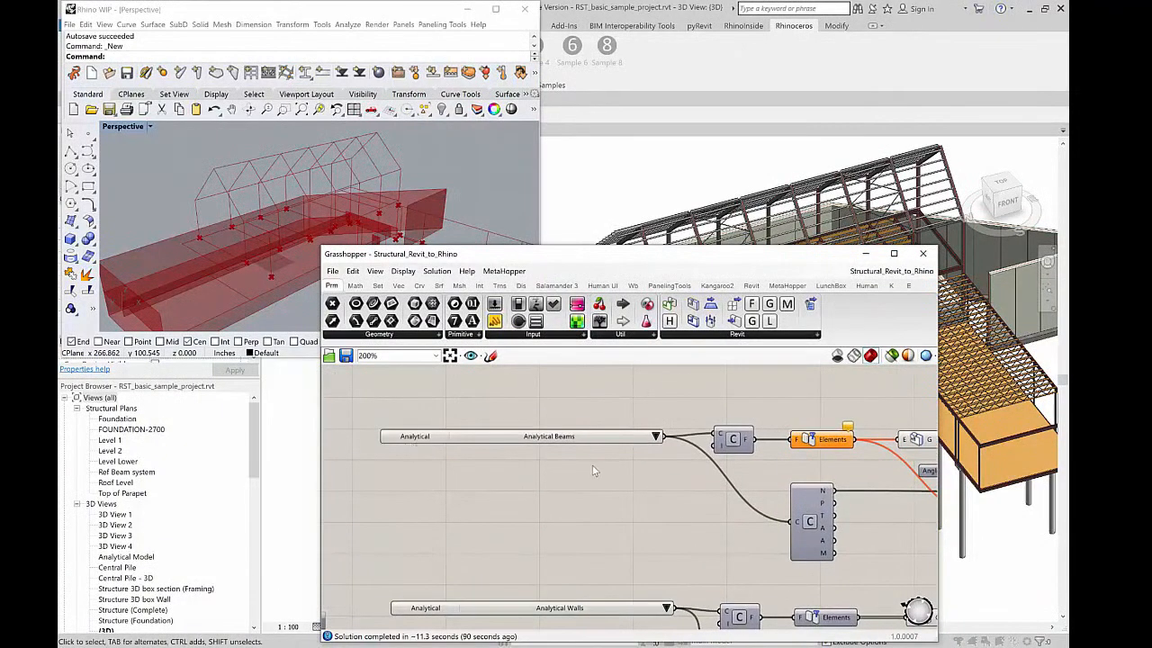
right_click_drag(625, 499, 429, 488)
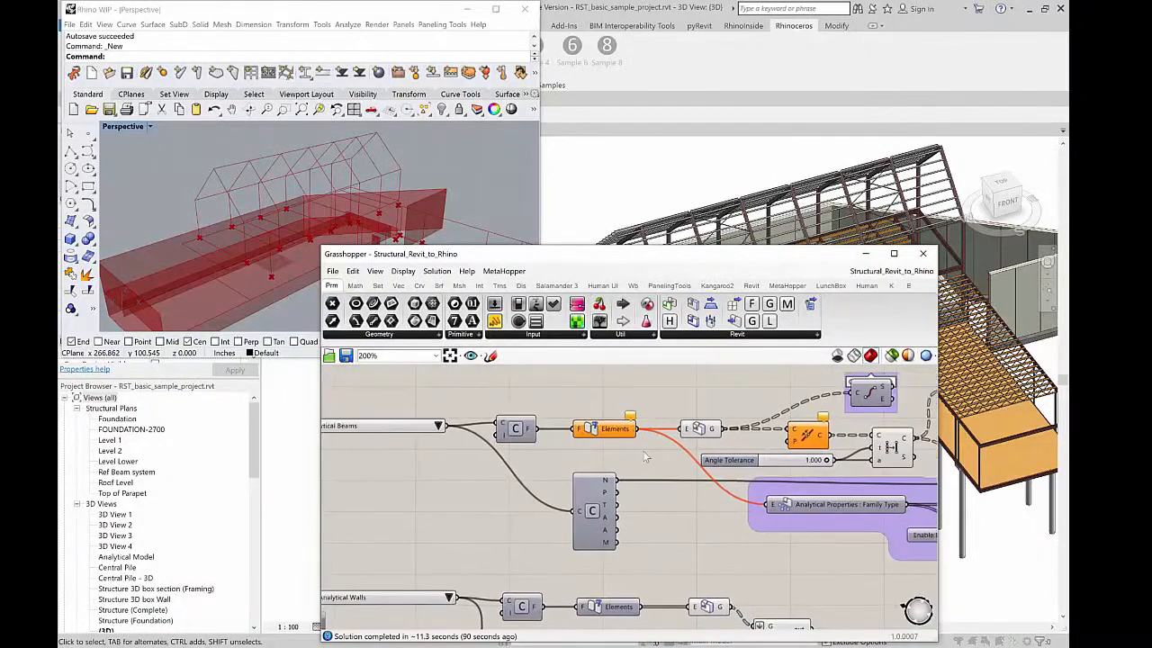
right_click_drag(663, 500, 512, 513)
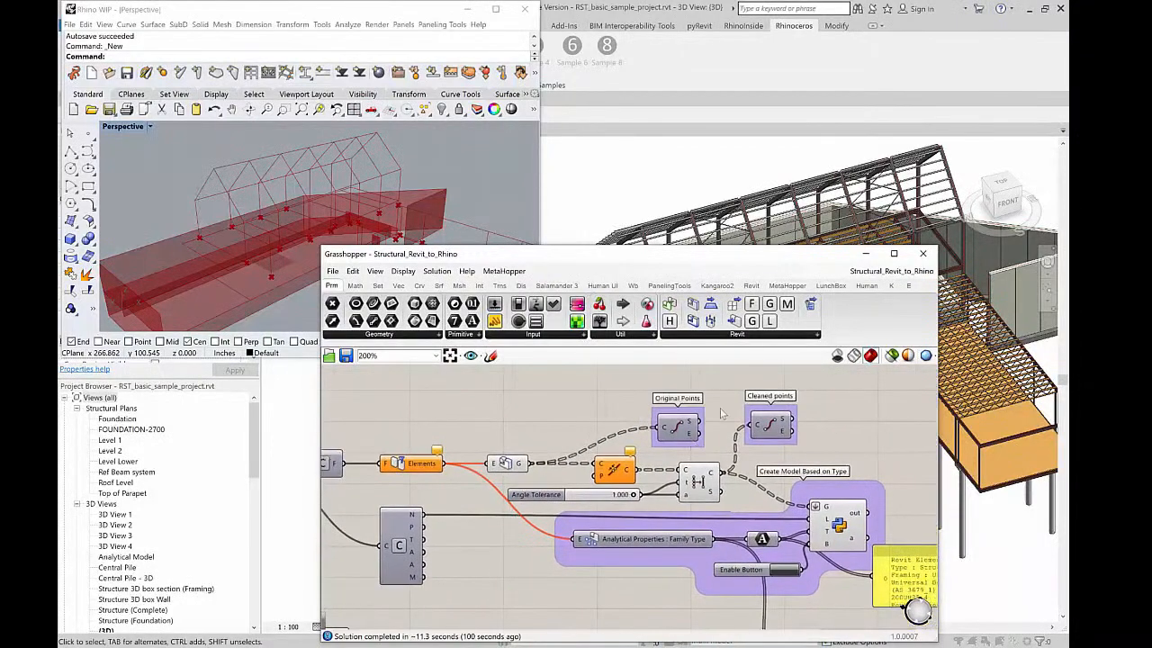
- Turn on the preview of the Original Points component and examine the beam end points in the Rhino perspective view
right_click(681, 433)
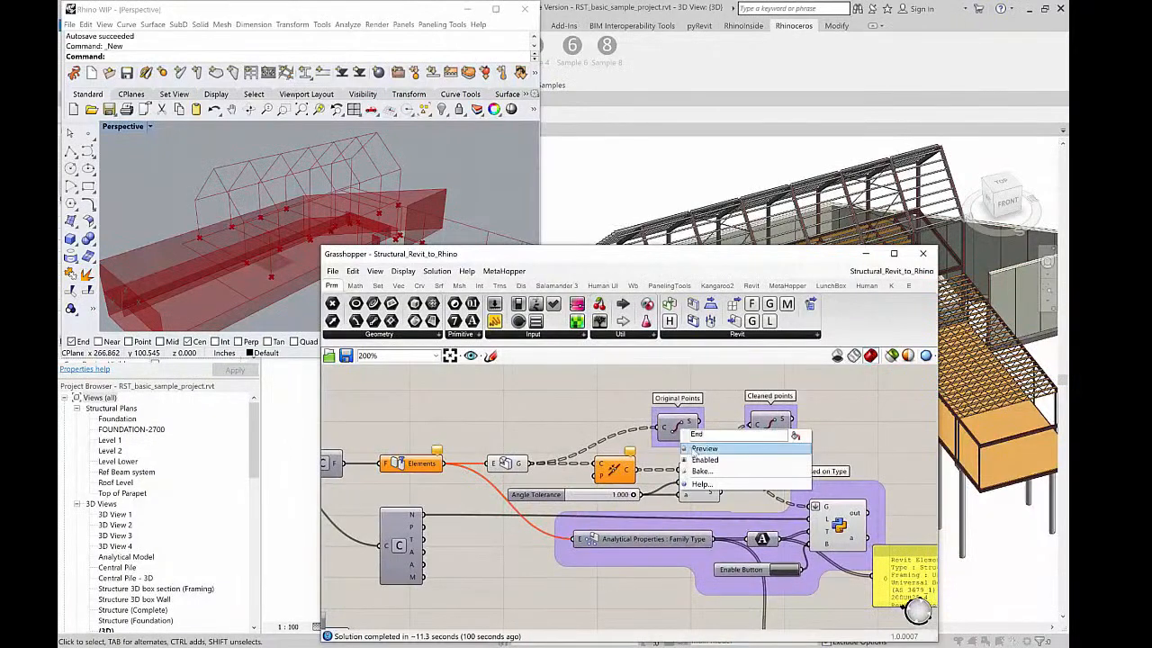
left_click(704, 448)
left_click(417, 175)
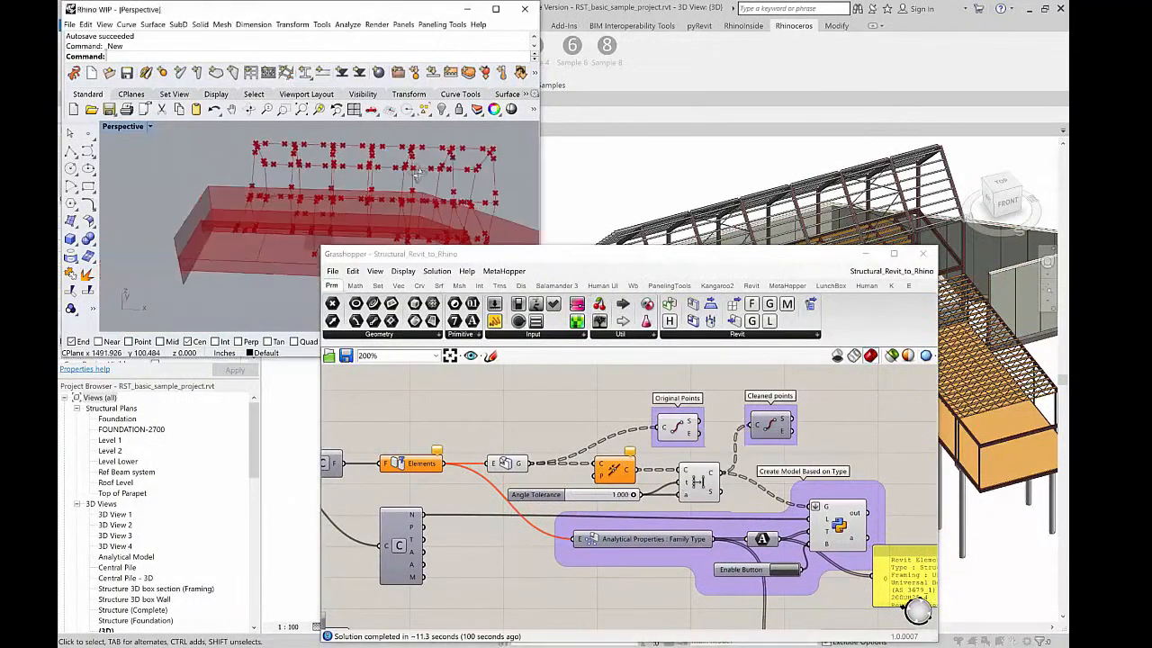
right_click_drag(417, 175, 459, 185)
scroll(244, 141, "up", 10)
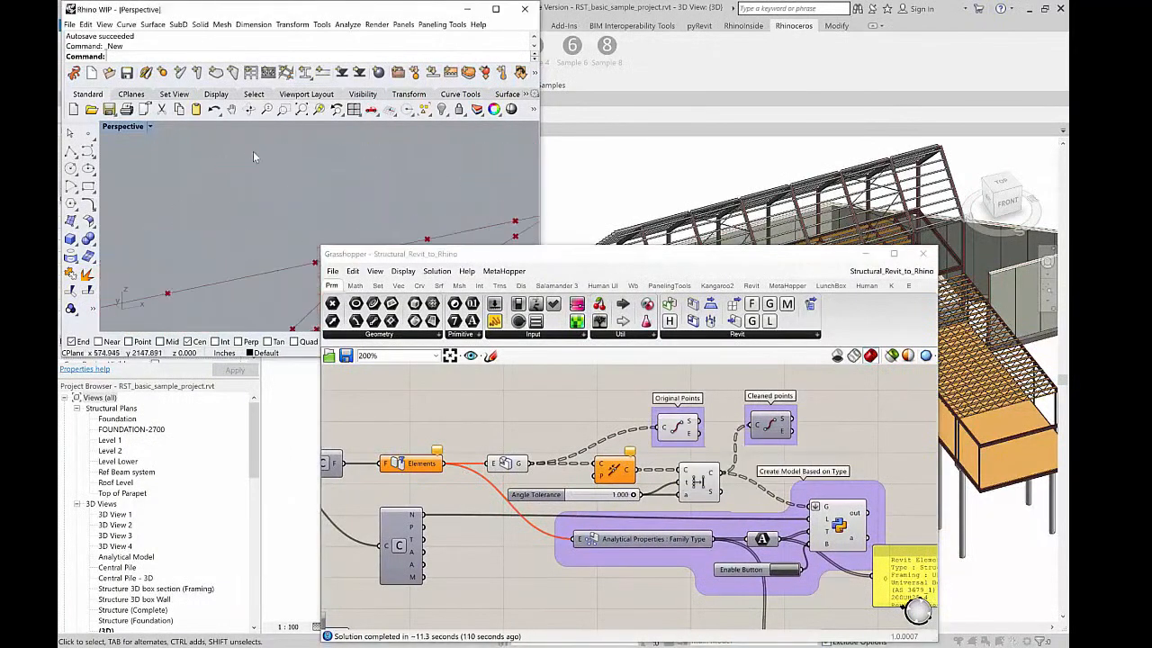
scroll(254, 153, "down", 5)
scroll(365, 175, "up", 5)
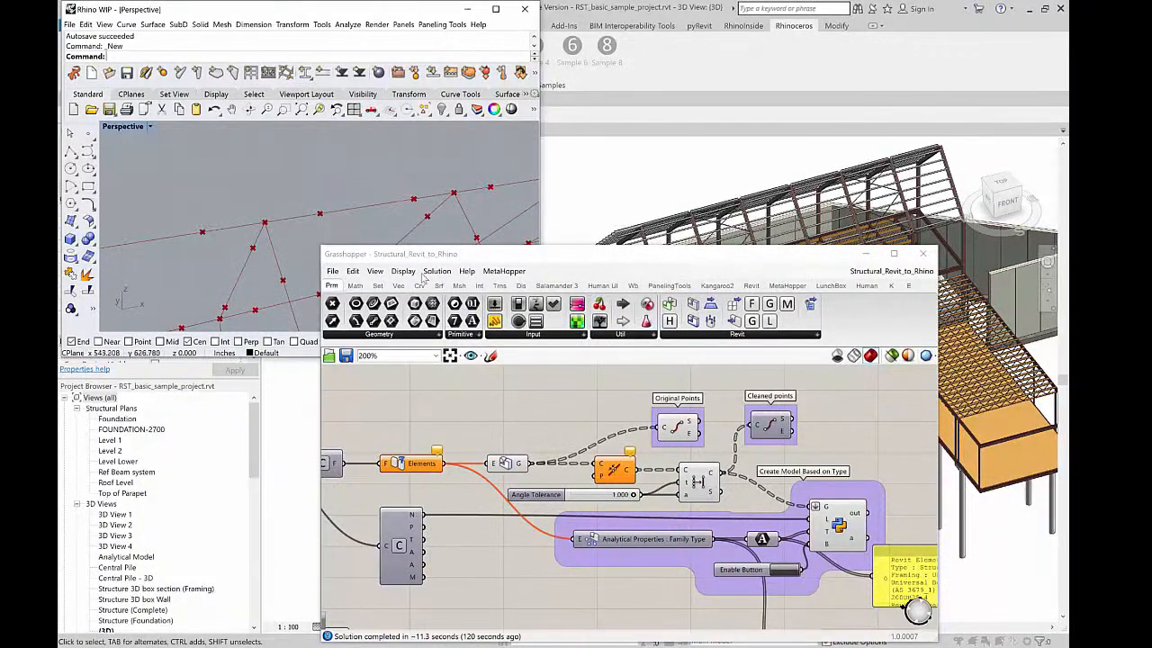
- Switch the preview from the Original Points component to the Cleaned points component and inspect the points in the Rhino model
right_click(676, 427)
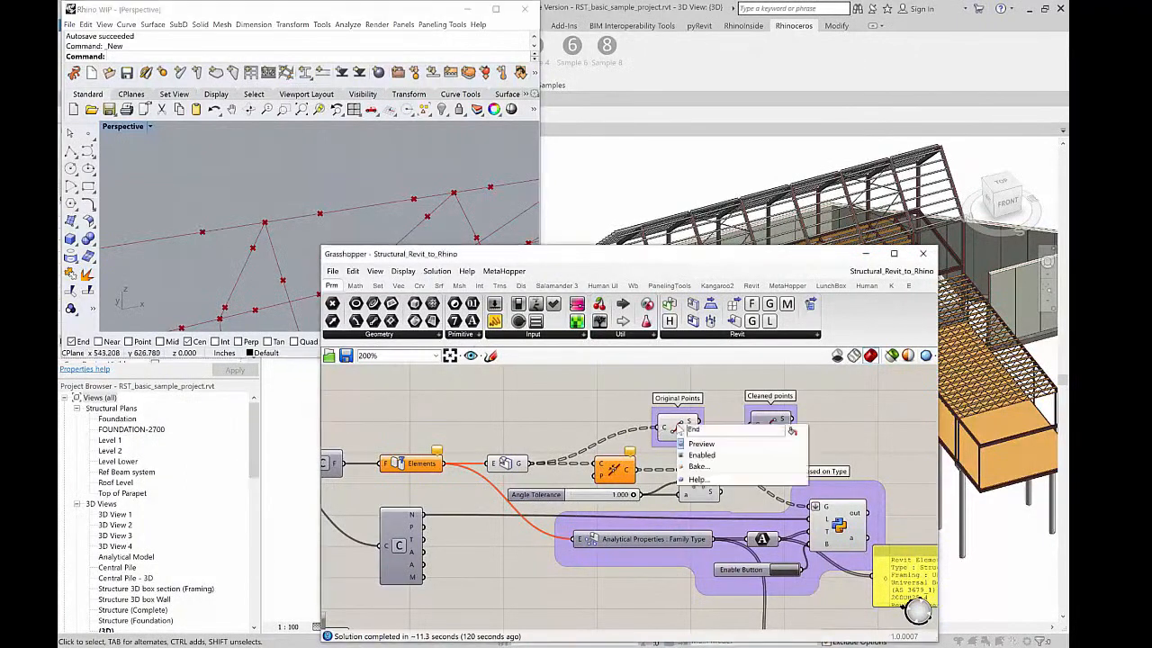
left_click(699, 443)
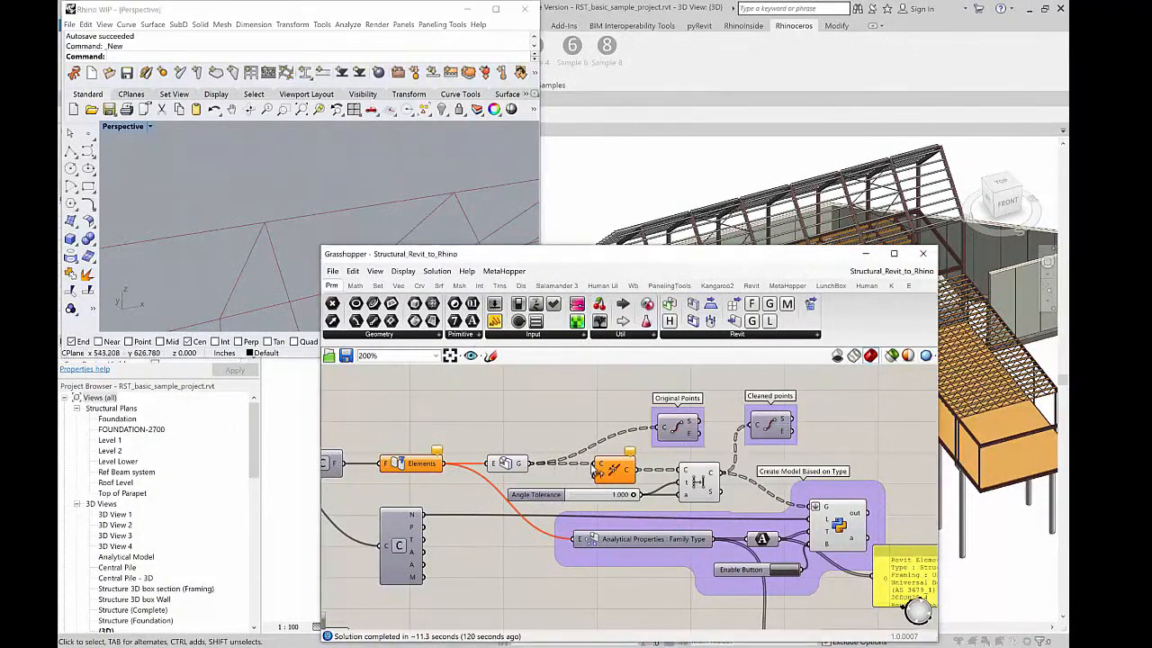
right_click(769, 430)
left_click(790, 446)
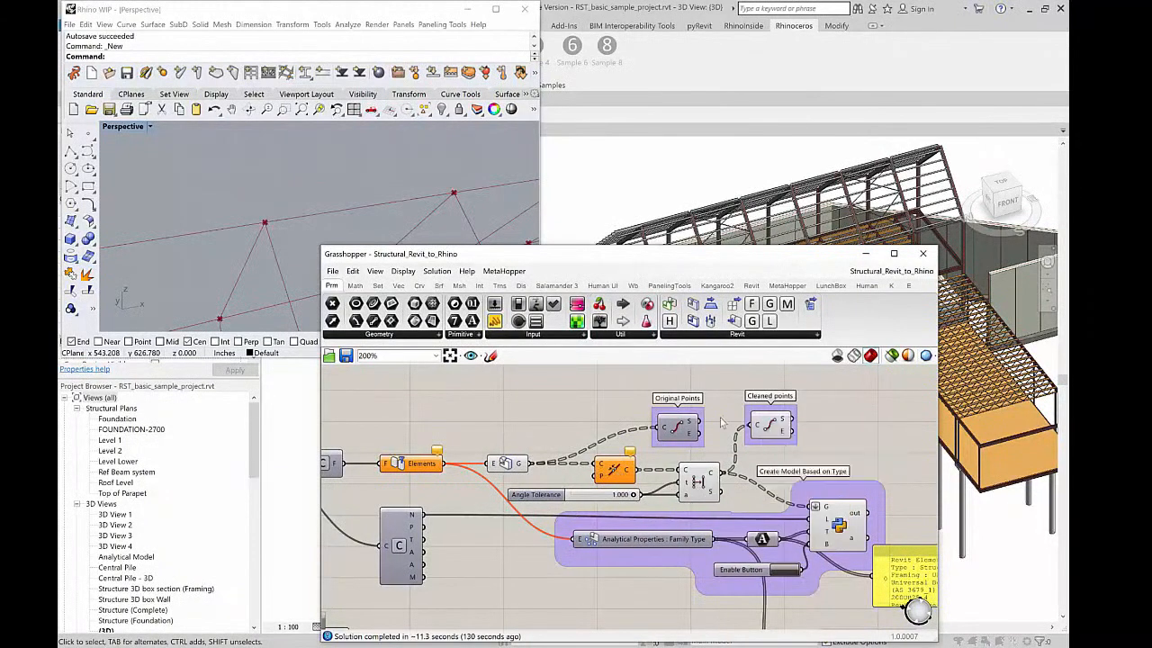
right_click_drag(402, 194, 313, 212)
scroll(313, 213, "down", 8)
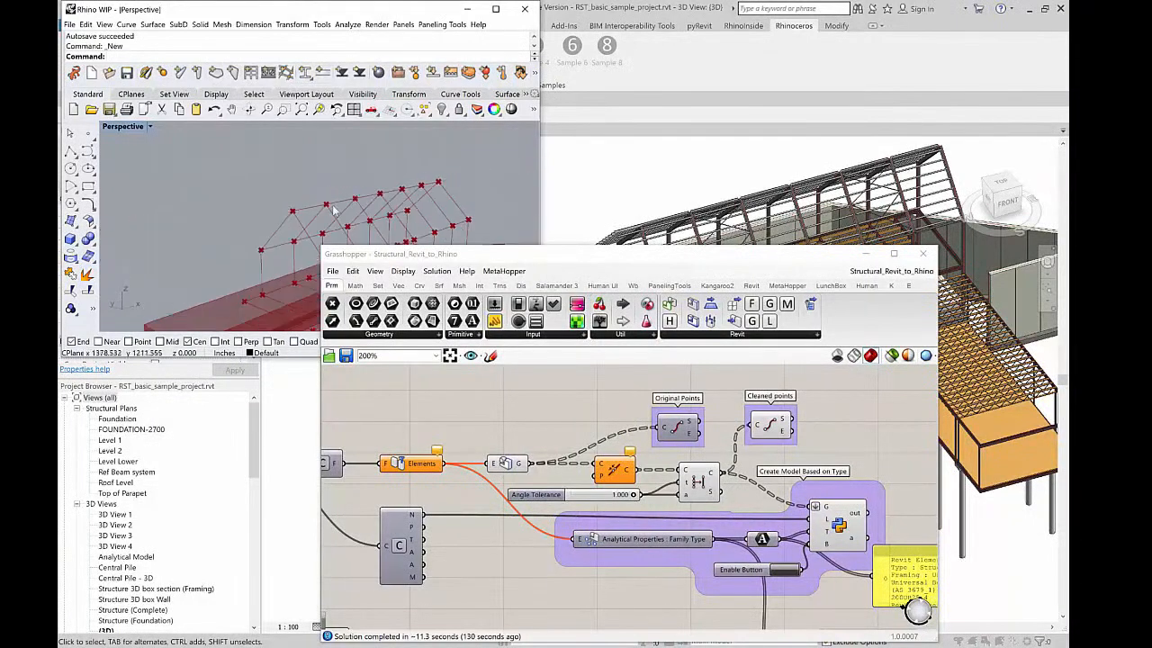
scroll(340, 219, "up", 10)
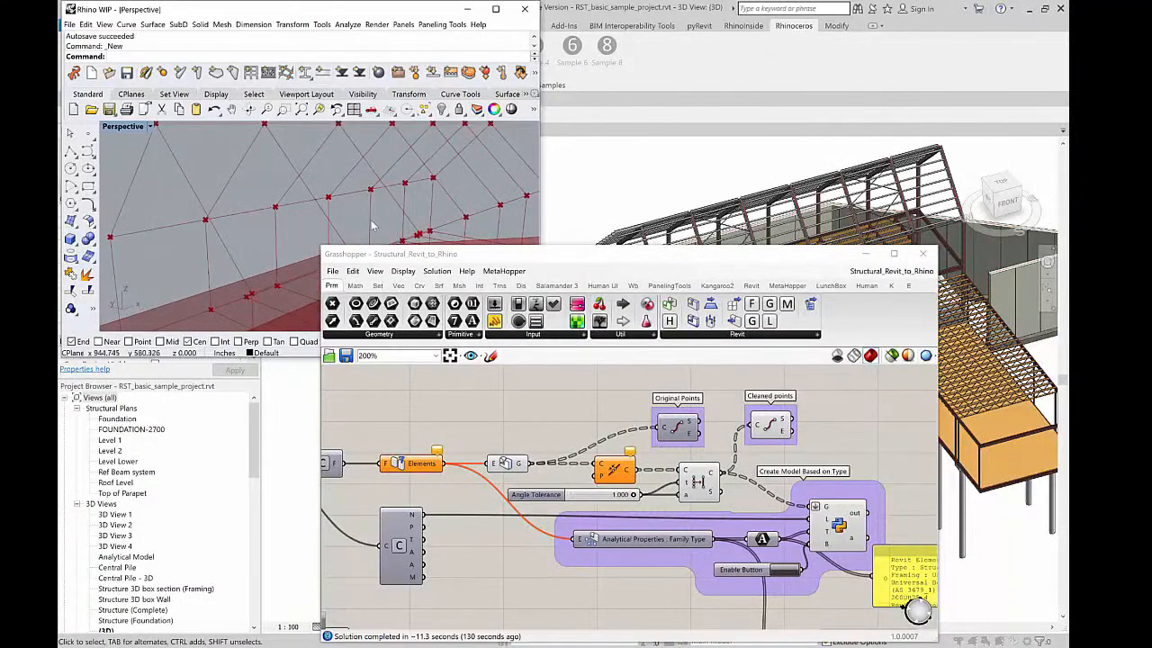
scroll(360, 221, "down", 5)
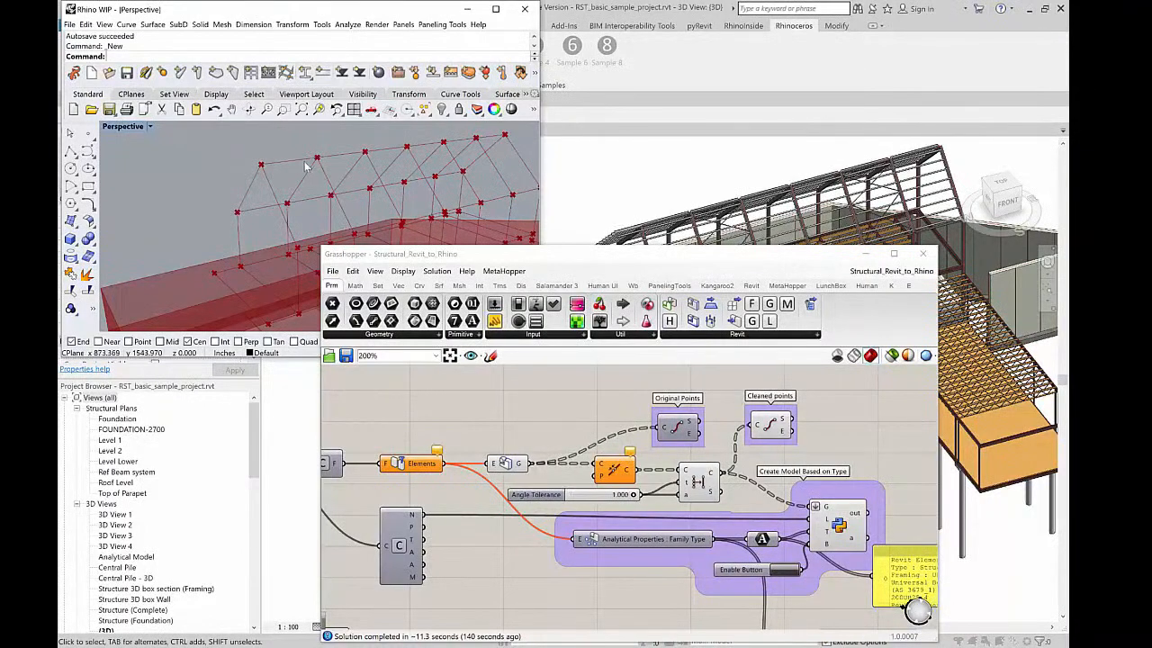
- Review the analytical category inputs and structural framing rows, moving the Grasshopper window to expose more of the Revit model
right_click_drag(486, 416, 665, 414)
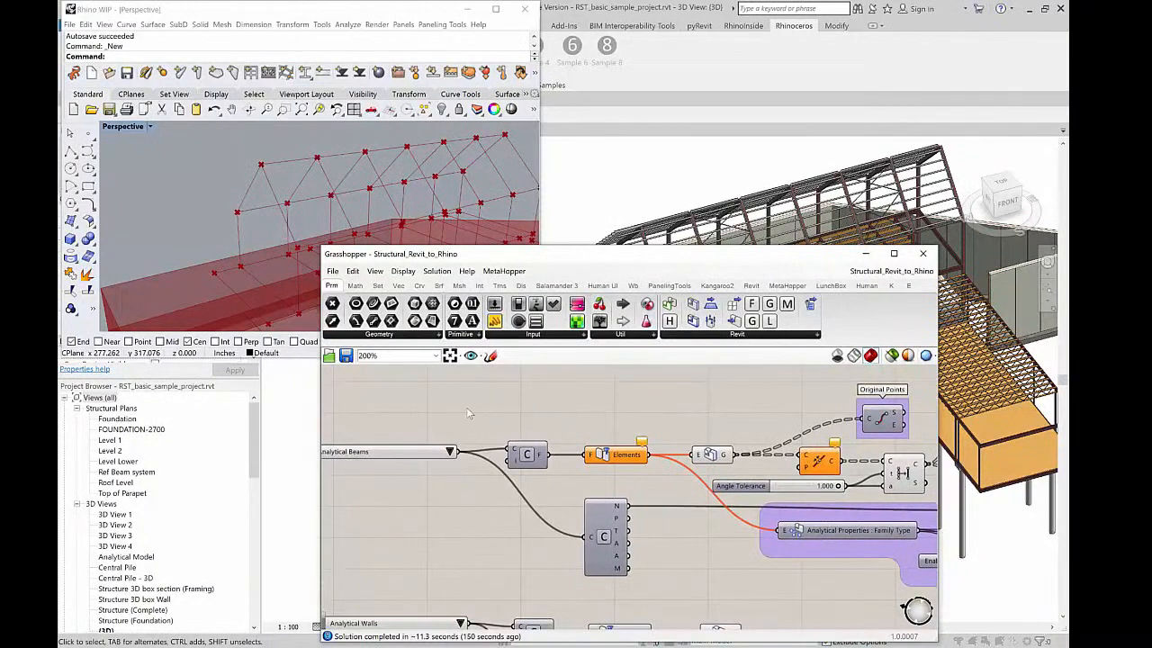
right_click_drag(466, 407, 630, 409)
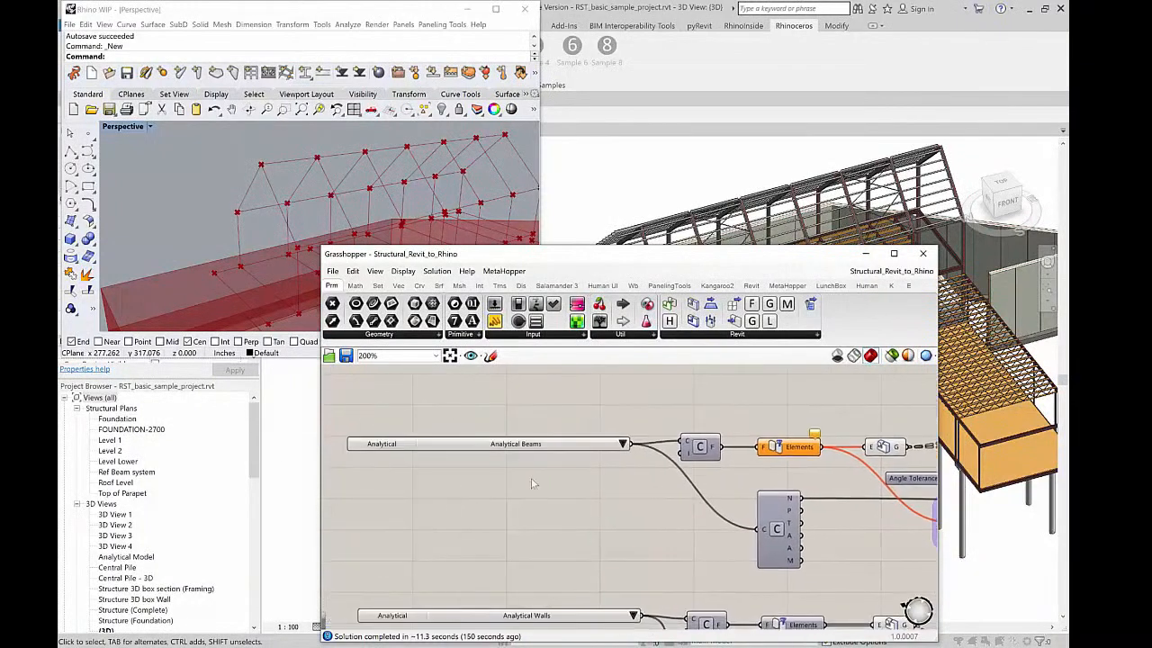
right_click_drag(517, 528, 543, 380)
right_click_drag(555, 563, 561, 408)
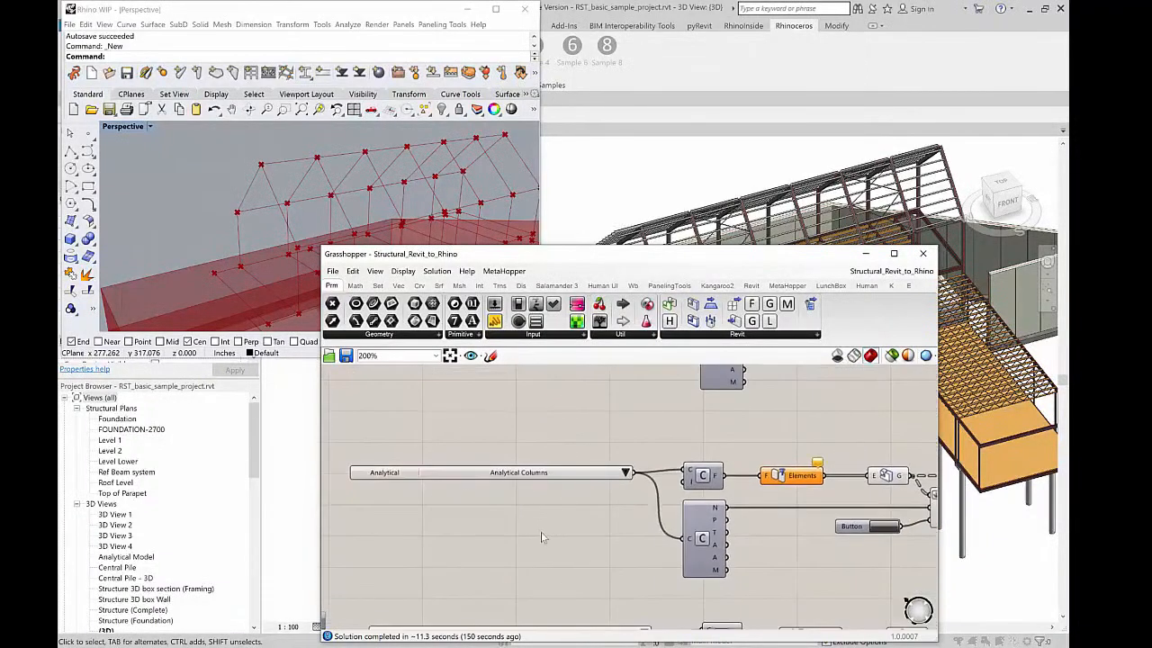
right_click_drag(540, 538, 569, 379)
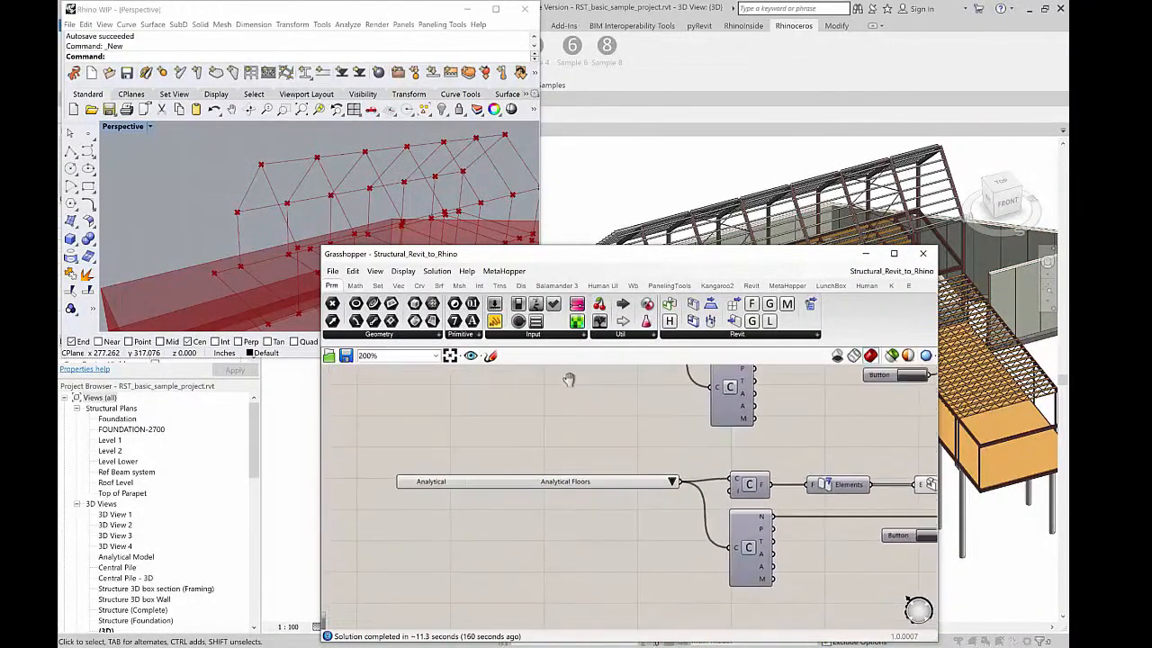
right_click_drag(586, 540, 577, 435)
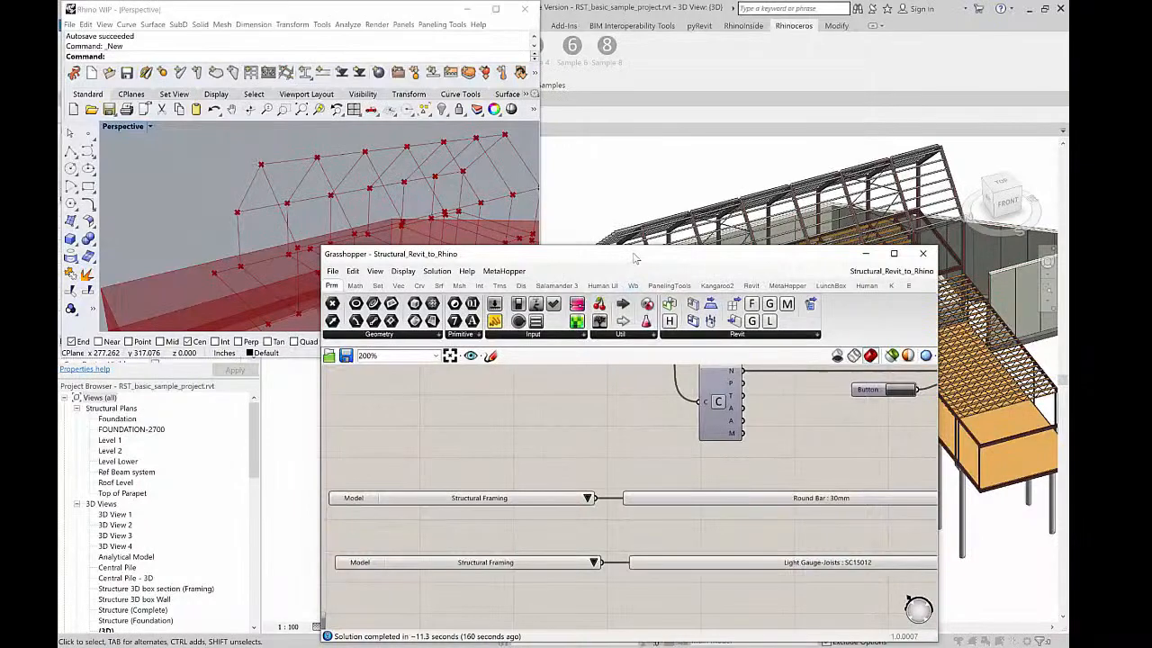
left_click_drag(633, 258, 441, 273)
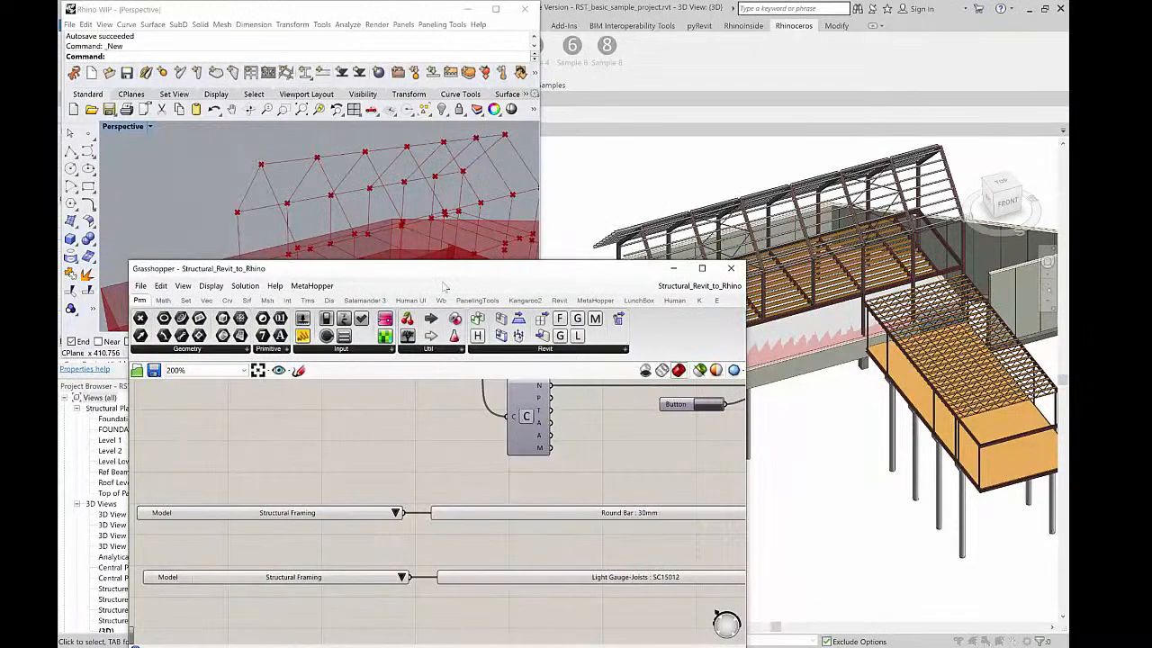
right_click_drag(480, 476, 407, 461)
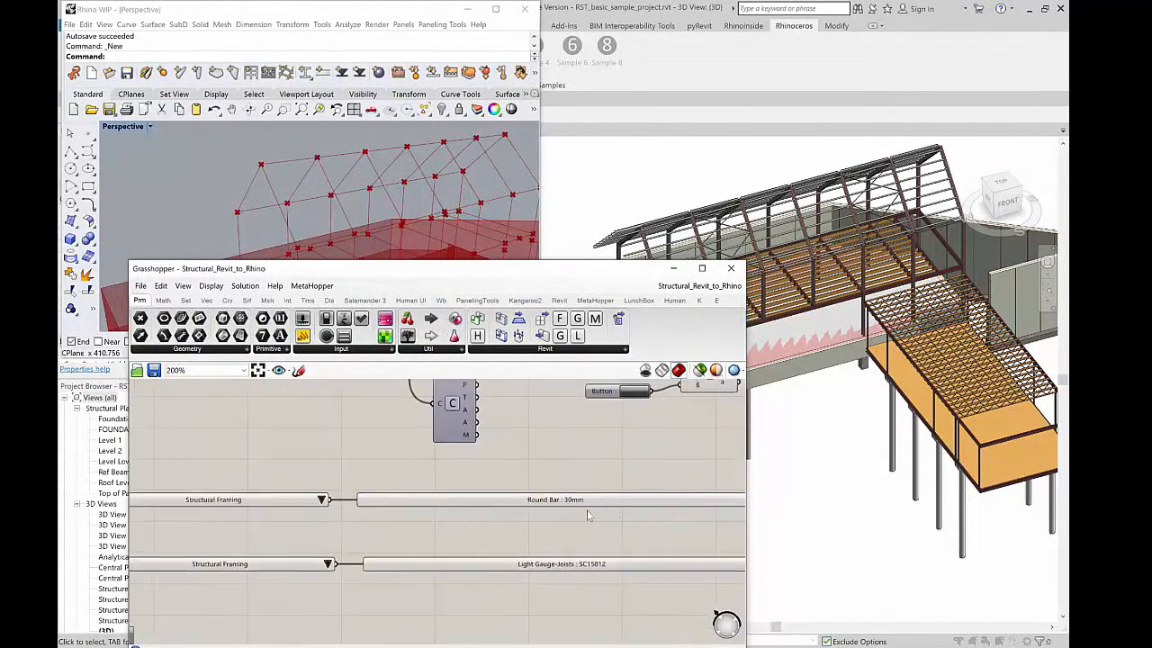
right_click_drag(640, 530, 275, 531)
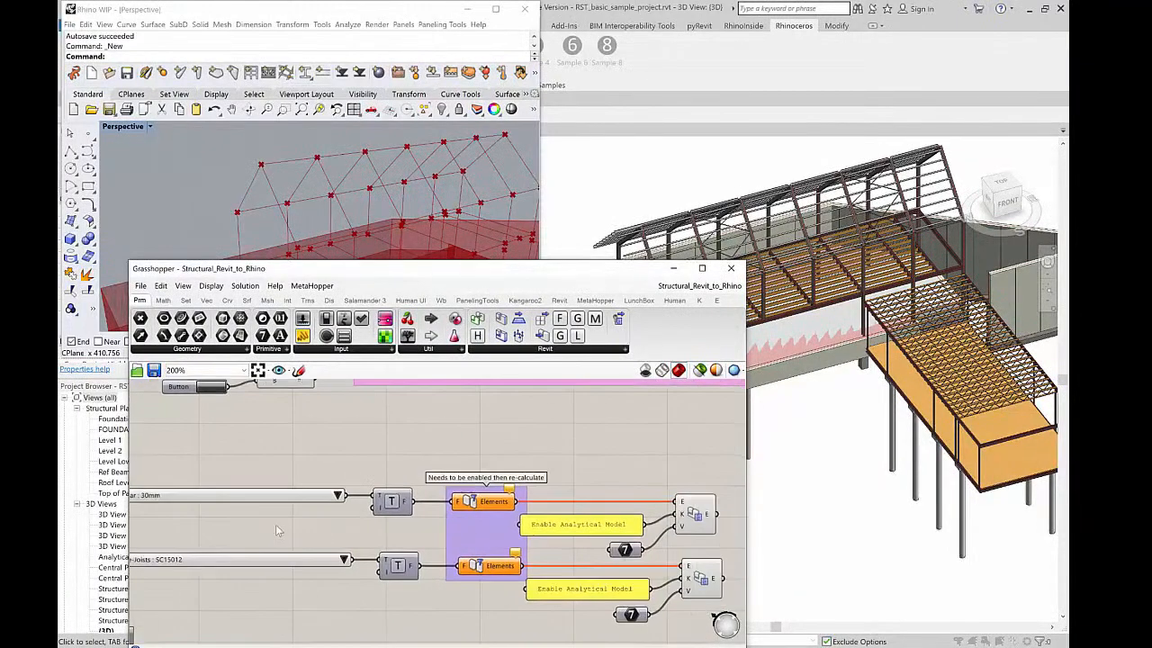
- Disable the Elements components for Round Bar : 30mm and Light Gauge-Joists : SC15012, and recompute the Grasshopper solution
right_click(486, 508)
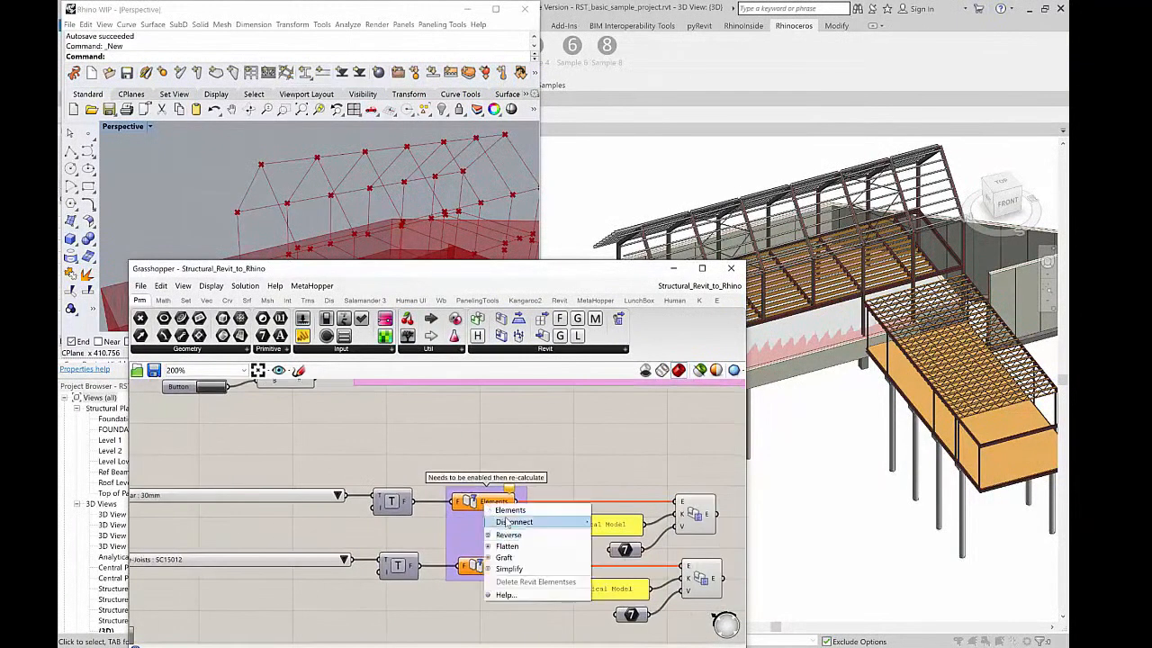
left_click(467, 507)
right_click(467, 507)
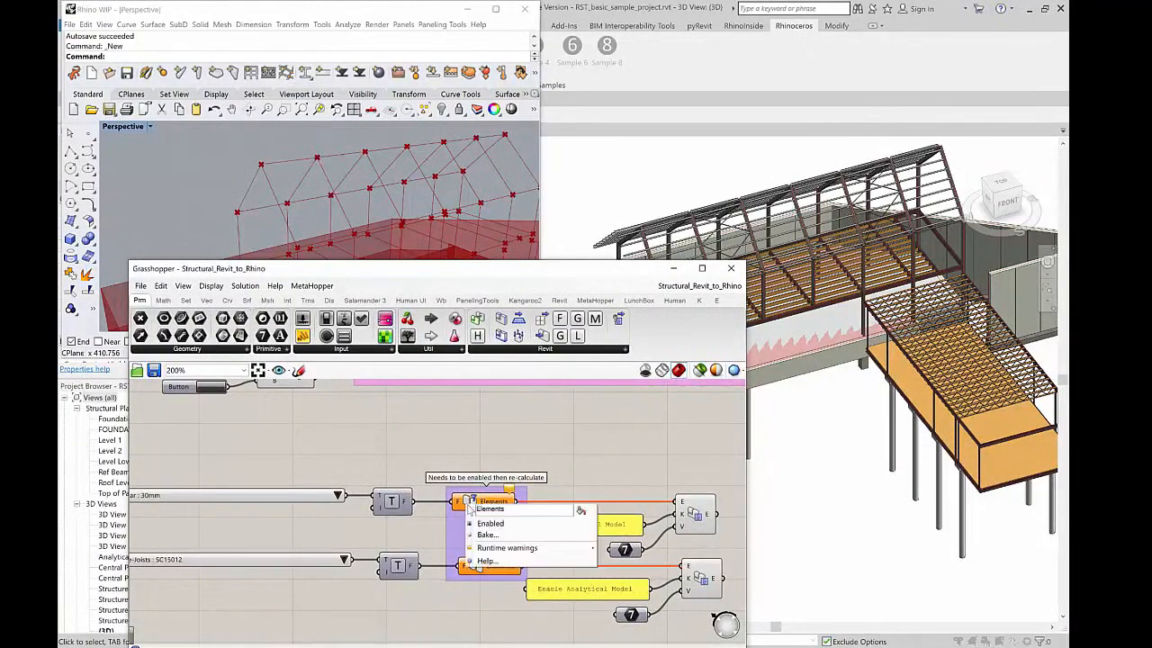
left_click(486, 533)
right_click(477, 569)
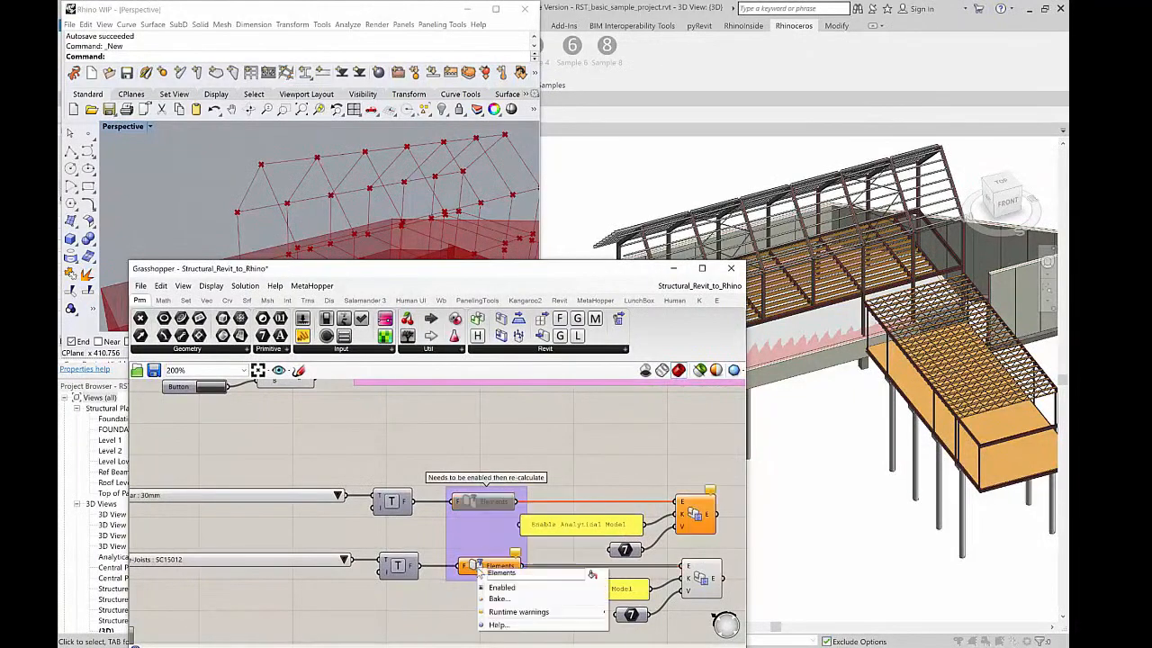
left_click(495, 589)
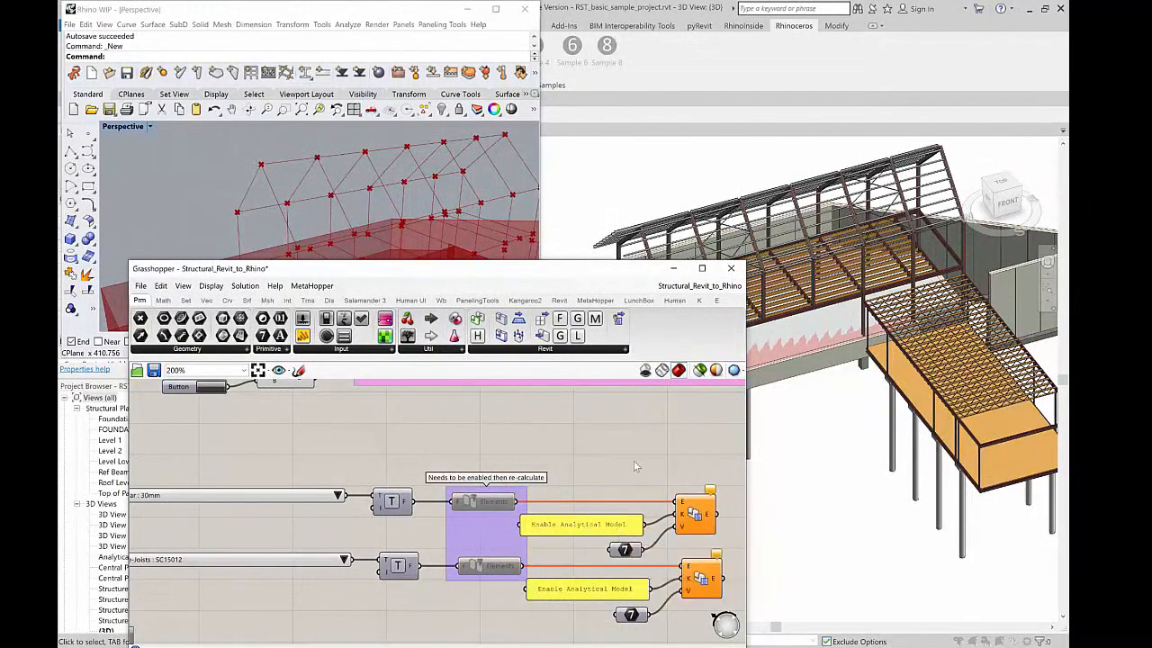
left_click(244, 286)
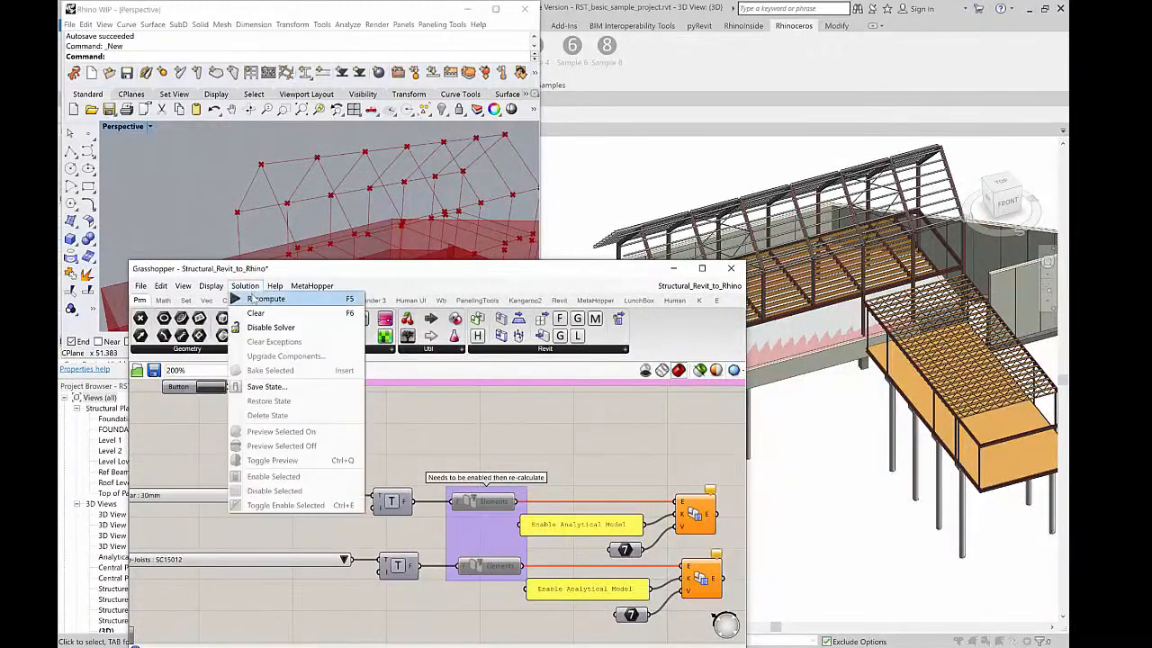
left_click(251, 299)
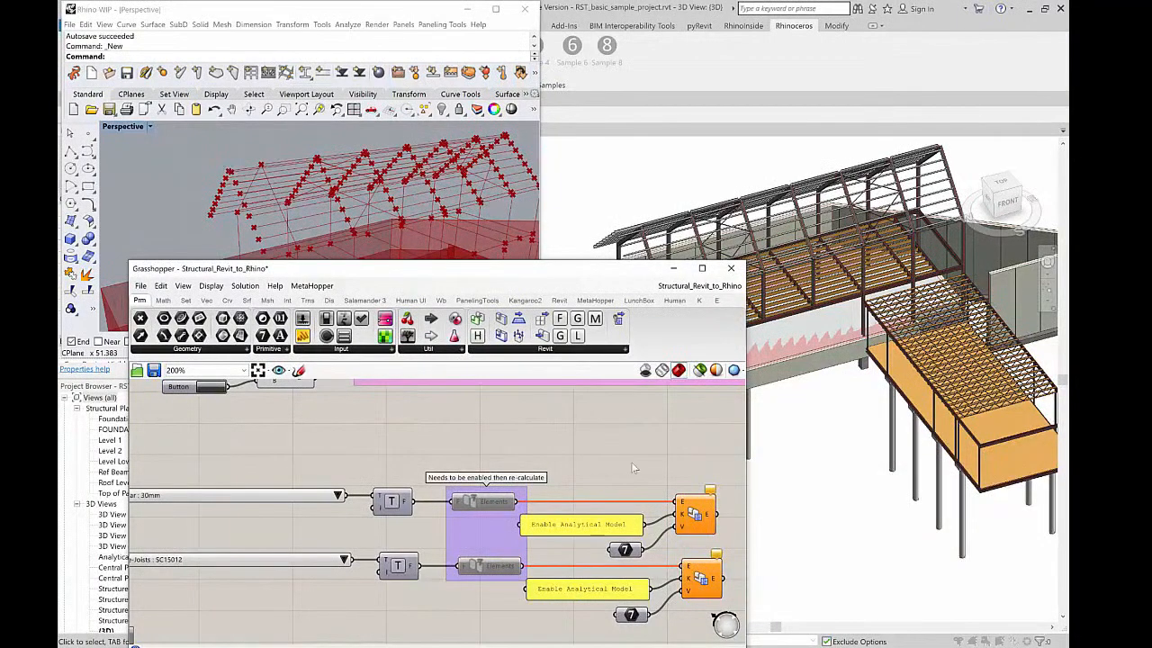
- Examine the recomputed Analytical Beams chain and its cleaned points on the roof framing in the Rhino perspective view
scroll(627, 546, "down", 6)
scroll(627, 545, "down", 1)
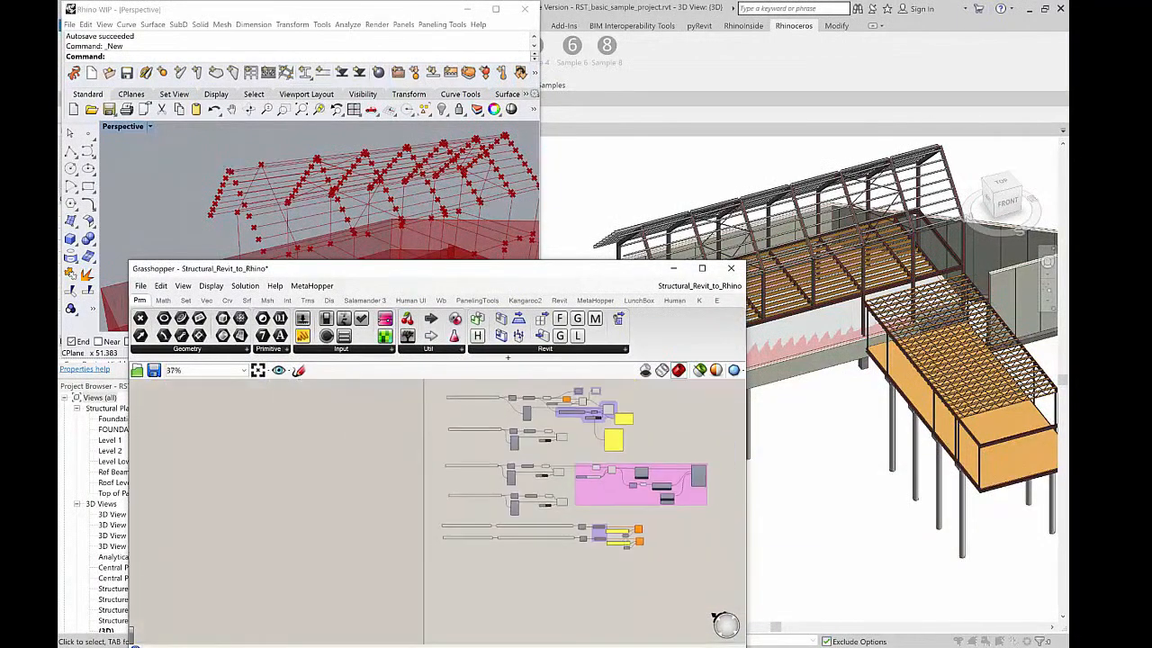
scroll(565, 394, "up", 4)
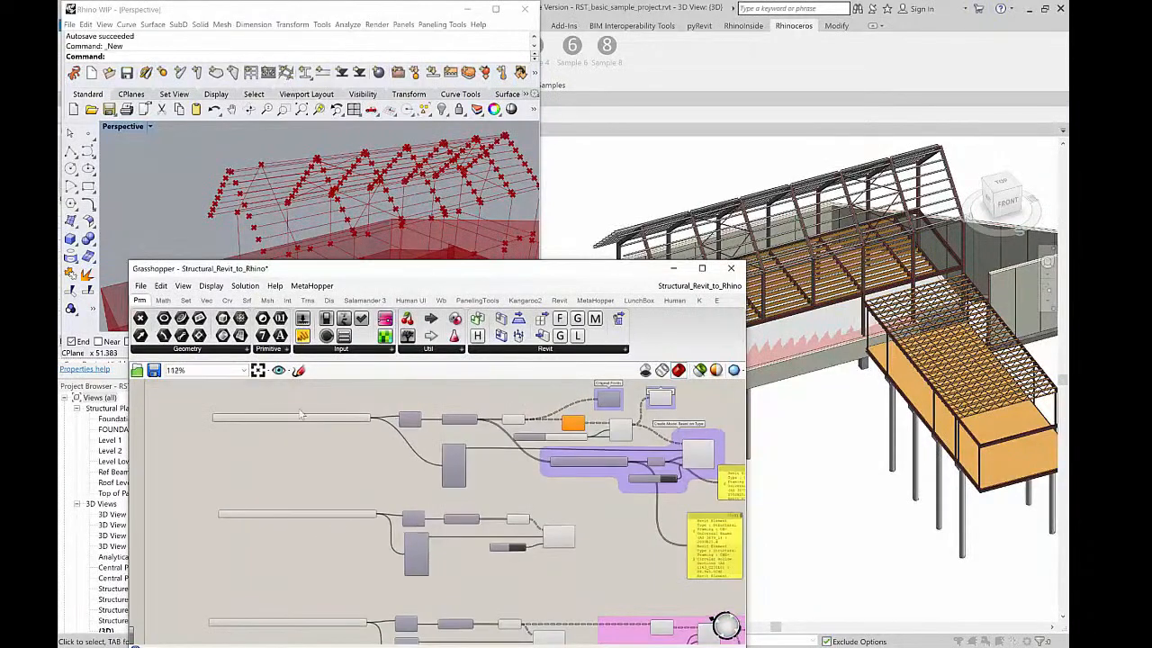
scroll(302, 414, "up", 3)
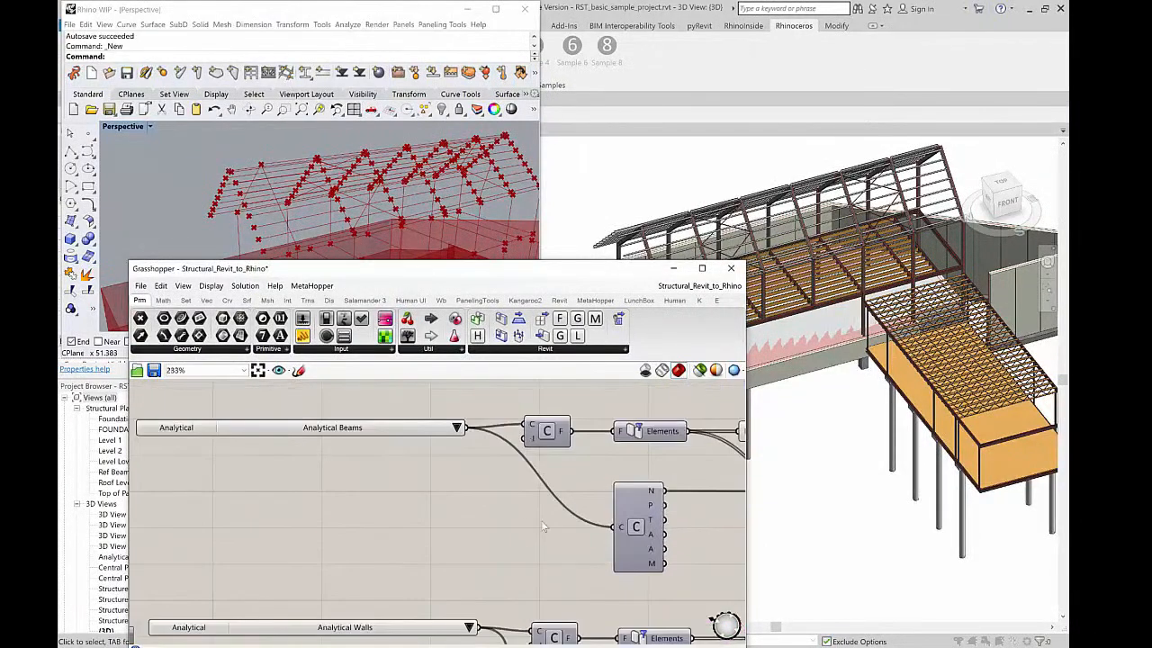
right_click_drag(530, 520, 286, 500)
right_click_drag(533, 549, 333, 569)
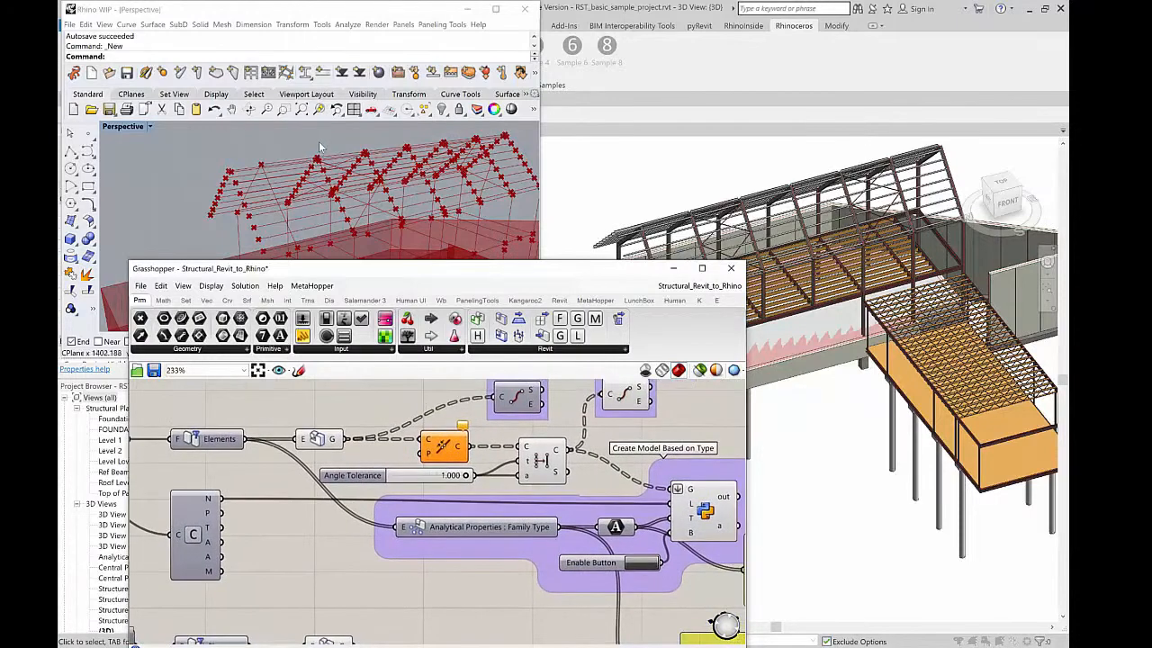
right_click_drag(321, 149, 381, 178)
scroll(382, 178, "up", 4)
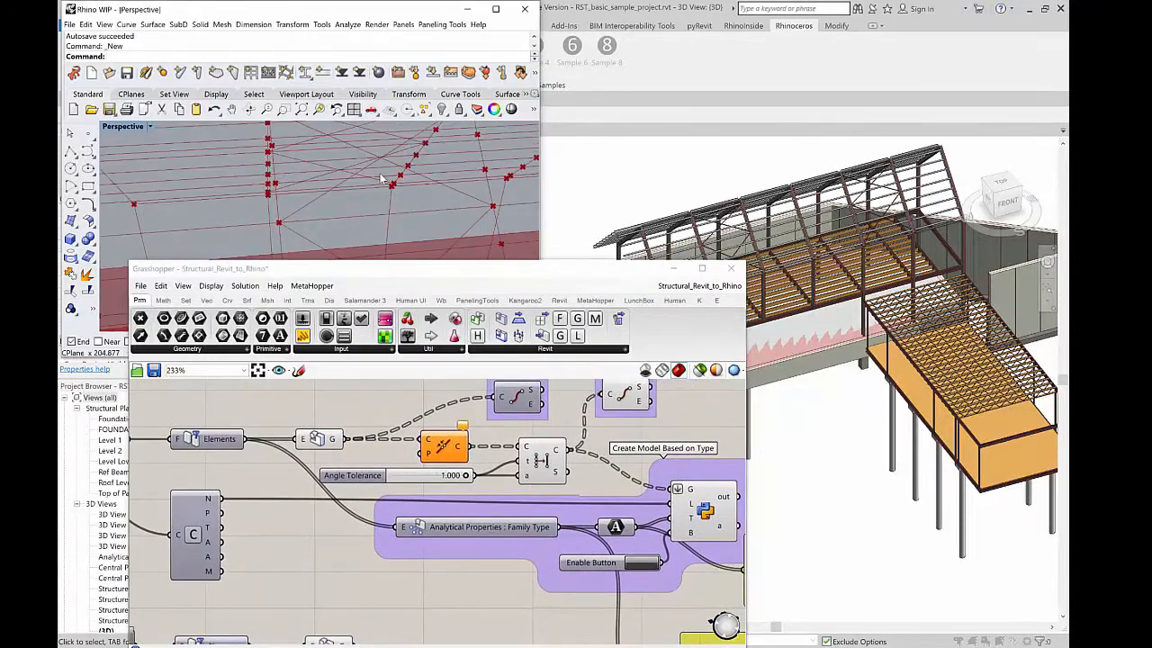
scroll(341, 183, "down", 10)
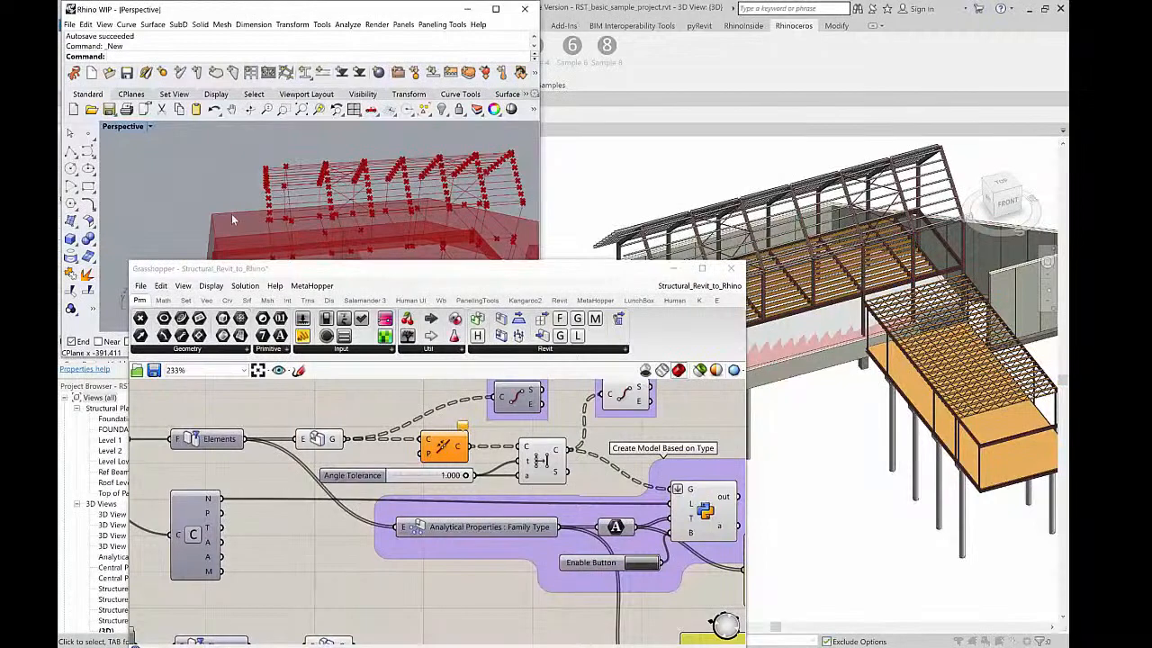
- Show Rhino's layer list in a taller window and trigger Create Model Based on Type to bake the analytical beams onto layers per family type
right_click_drag(237, 185, 268, 188)
scroll(315, 202, "up", 3)
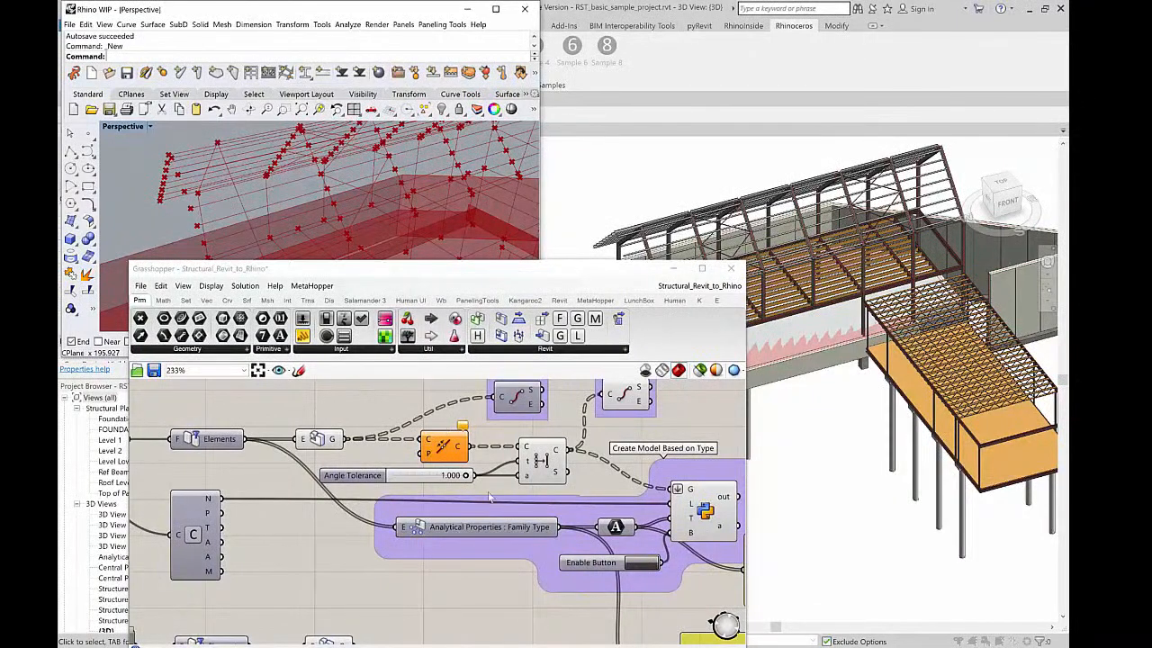
right_click_drag(495, 601, 369, 589)
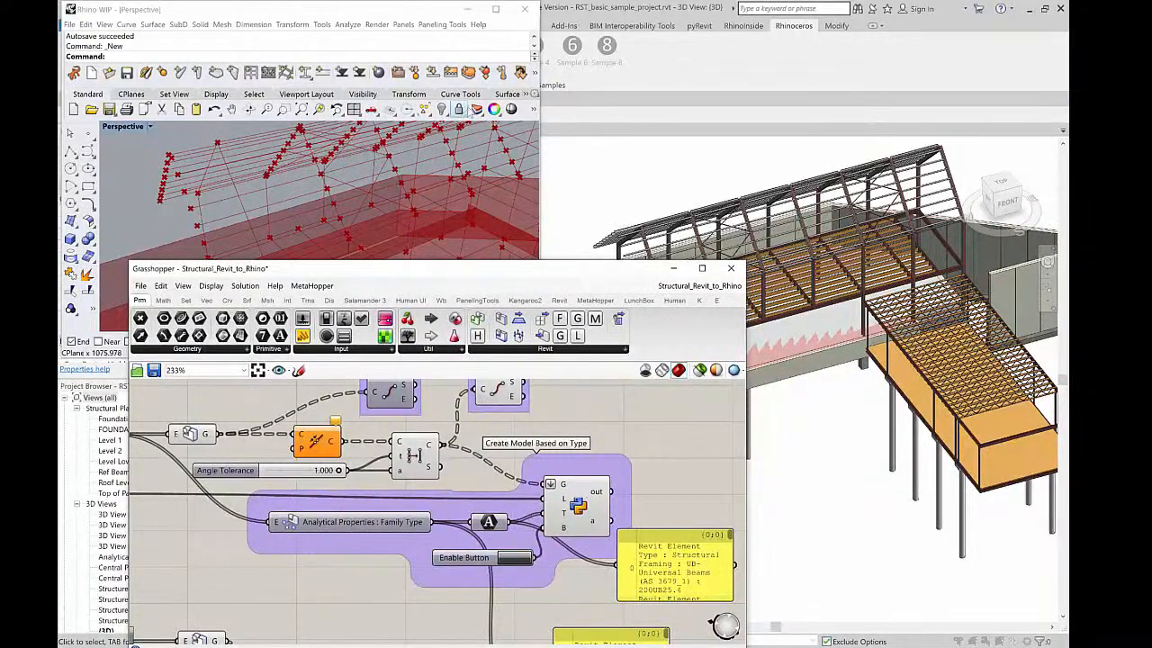
left_click(477, 110)
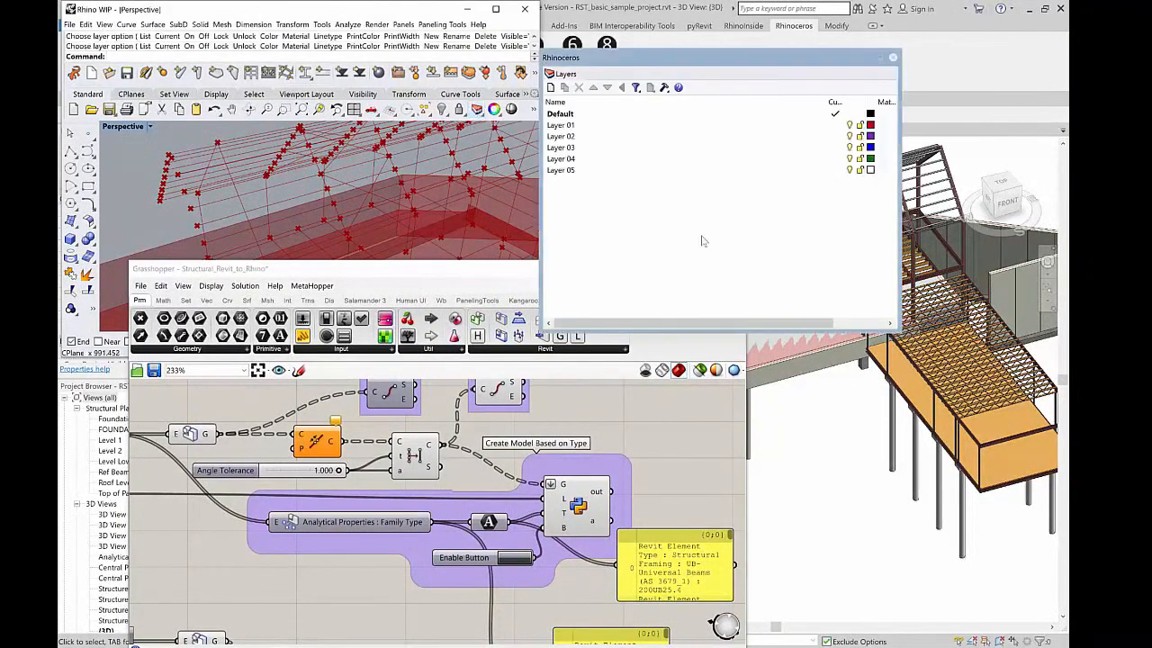
left_click_drag(893, 329, 891, 379)
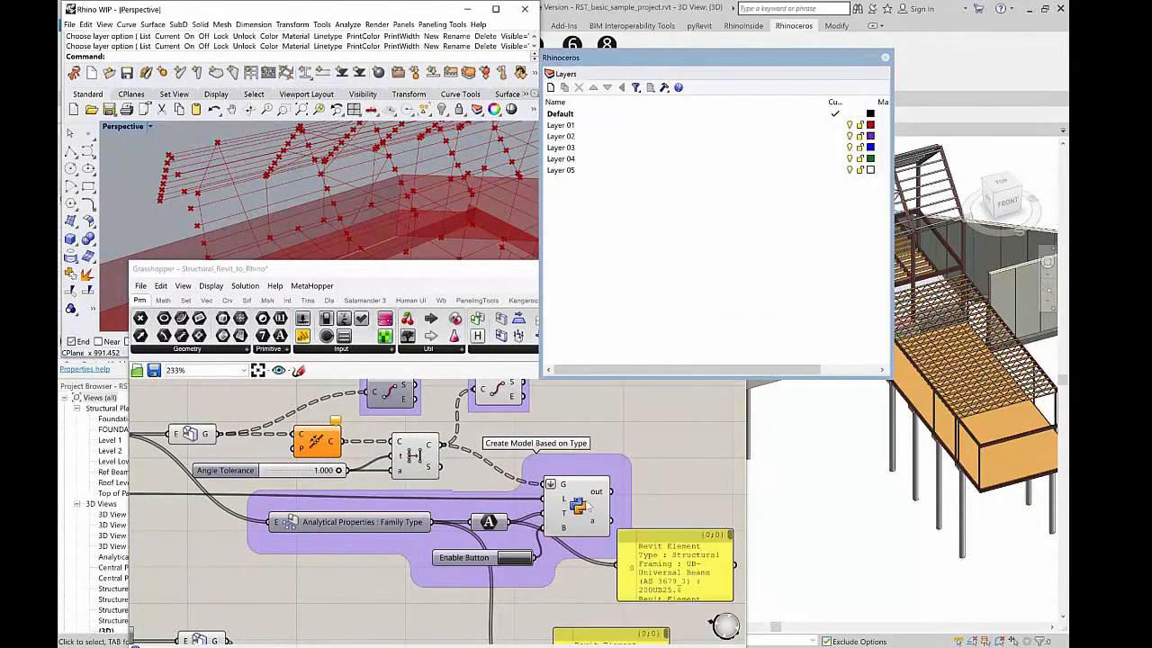
left_click(511, 558)
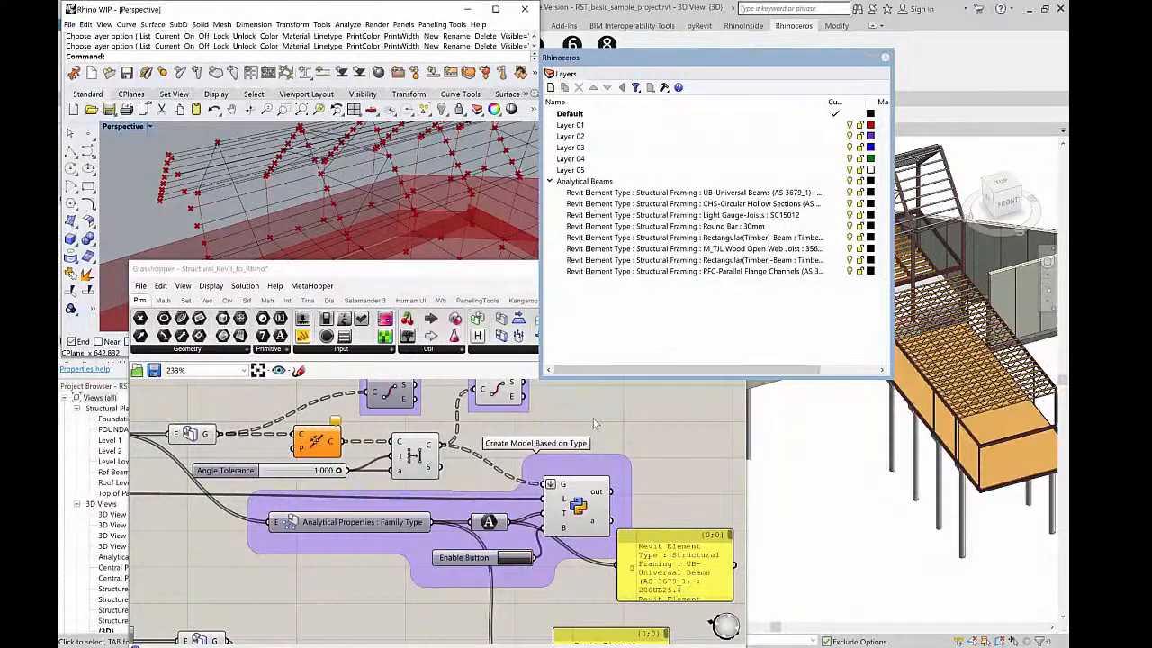
- Examine the Build Analysis model group, following the cleaned lines through the element, support and gravity load components into the model assembly component
scroll(593, 419, "down", 1)
scroll(593, 418, "down", 6)
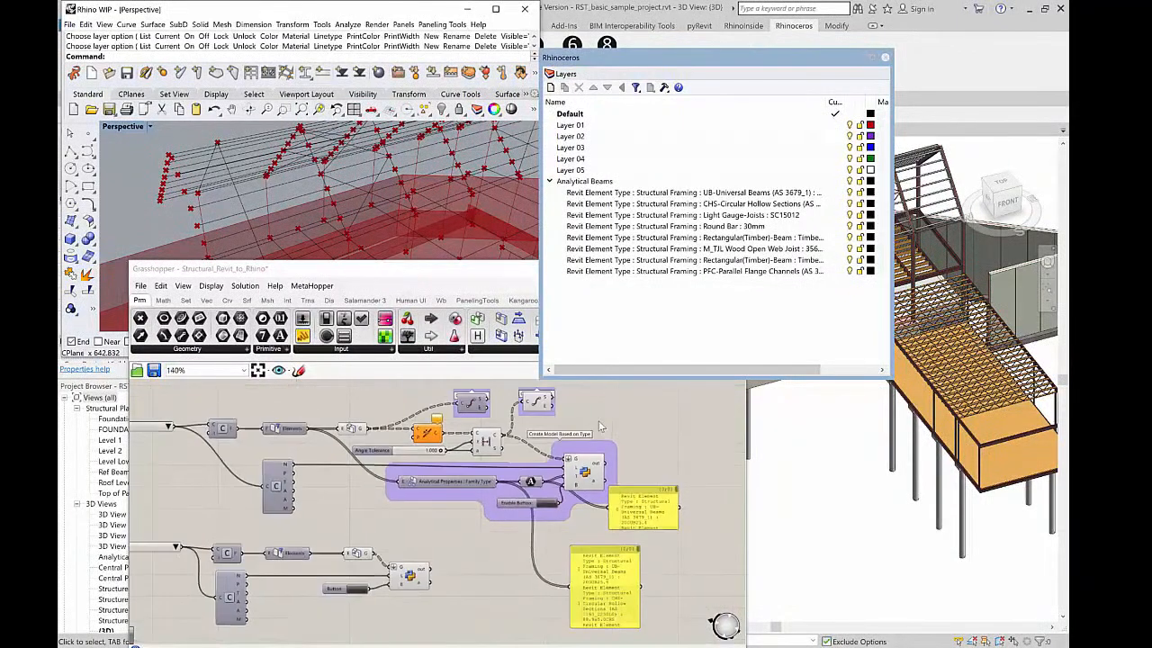
right_click_drag(528, 515, 385, 416)
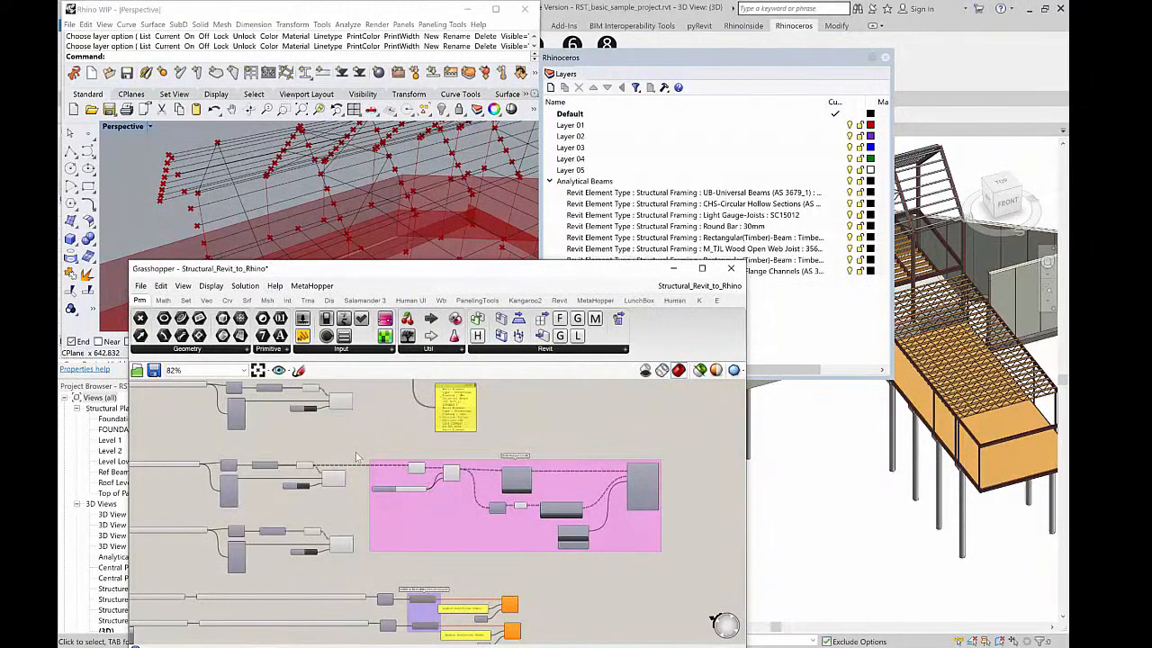
scroll(378, 457, "up", 2)
scroll(407, 461, "up", 2)
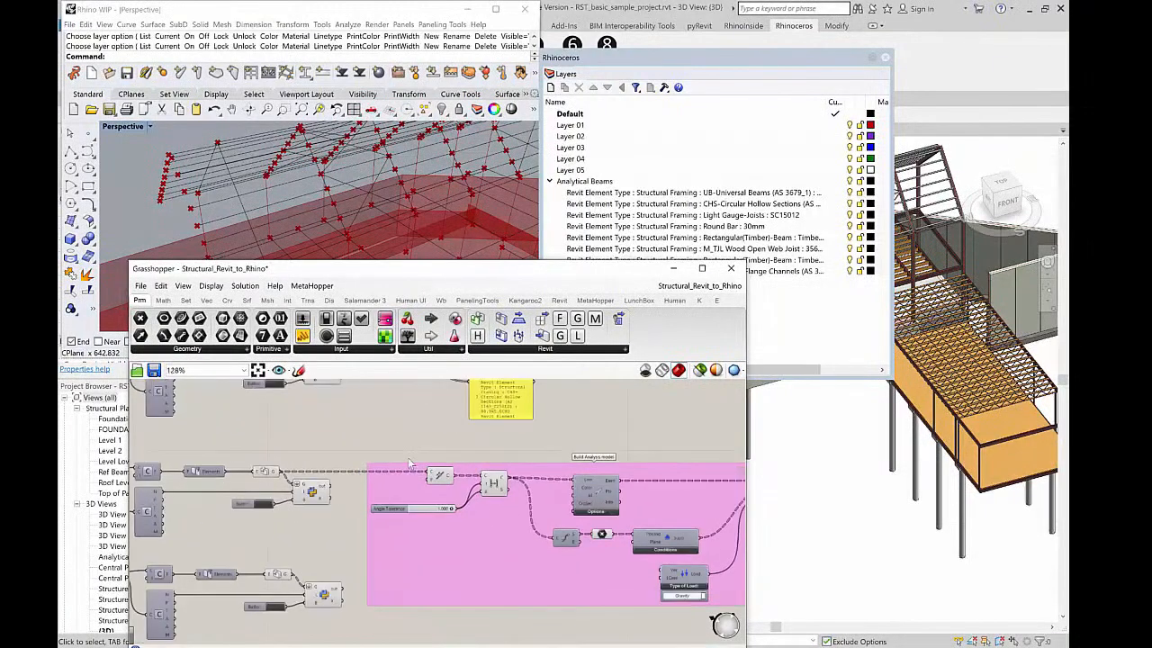
scroll(408, 460, "up", 1)
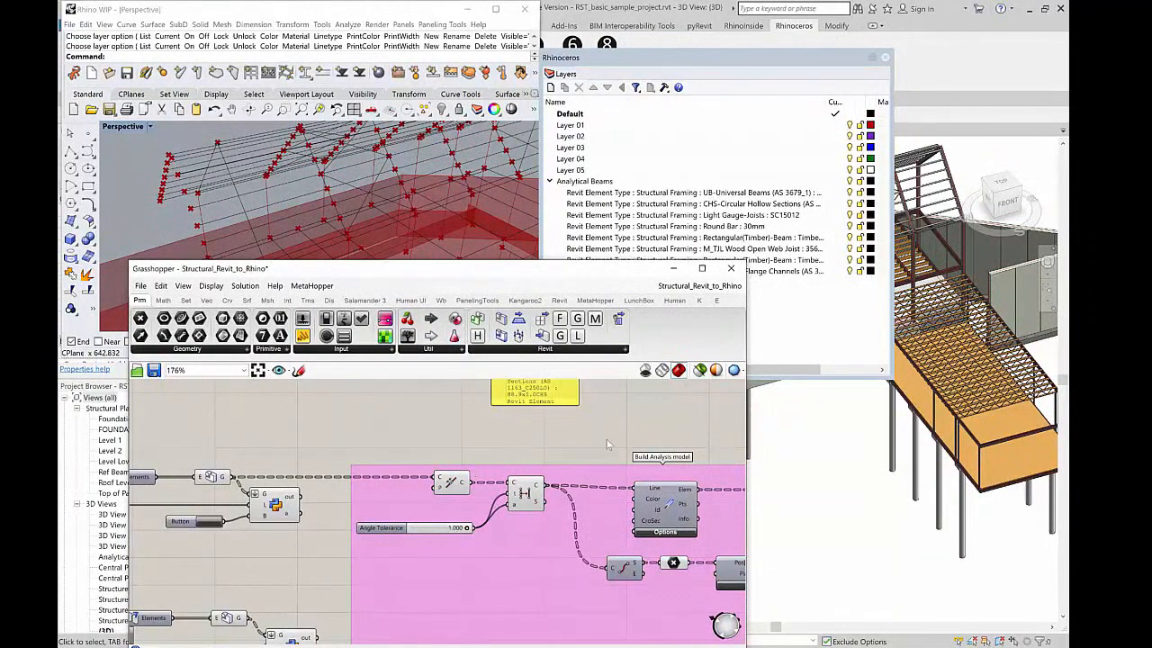
right_click_drag(614, 423, 452, 415)
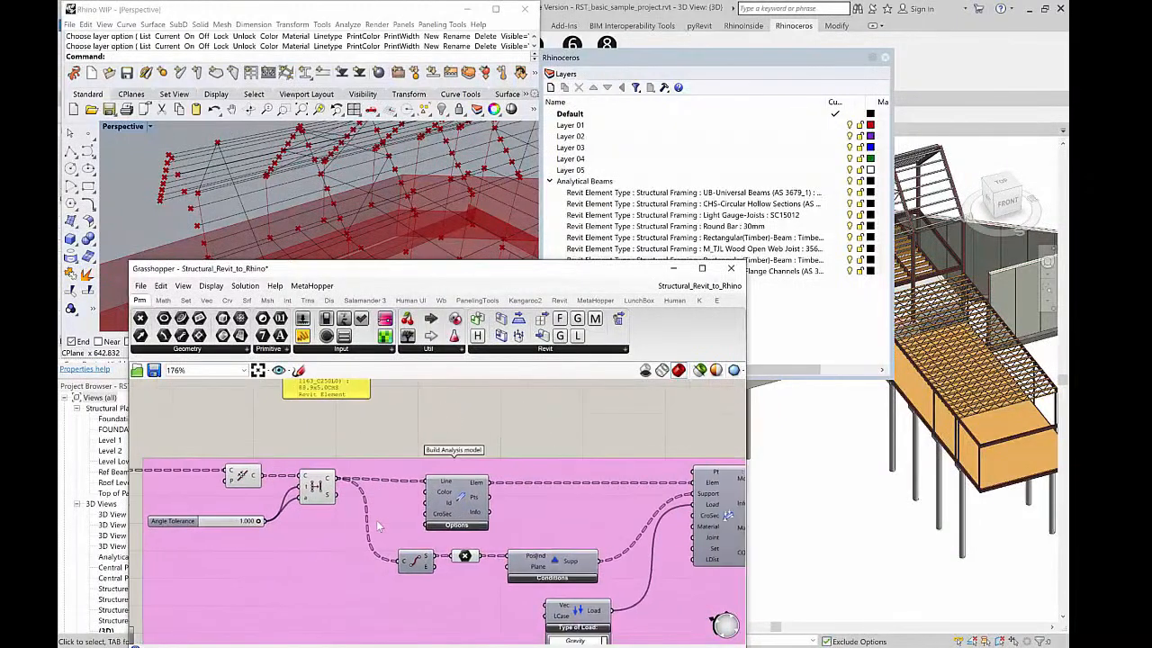
scroll(387, 540, "up", 1)
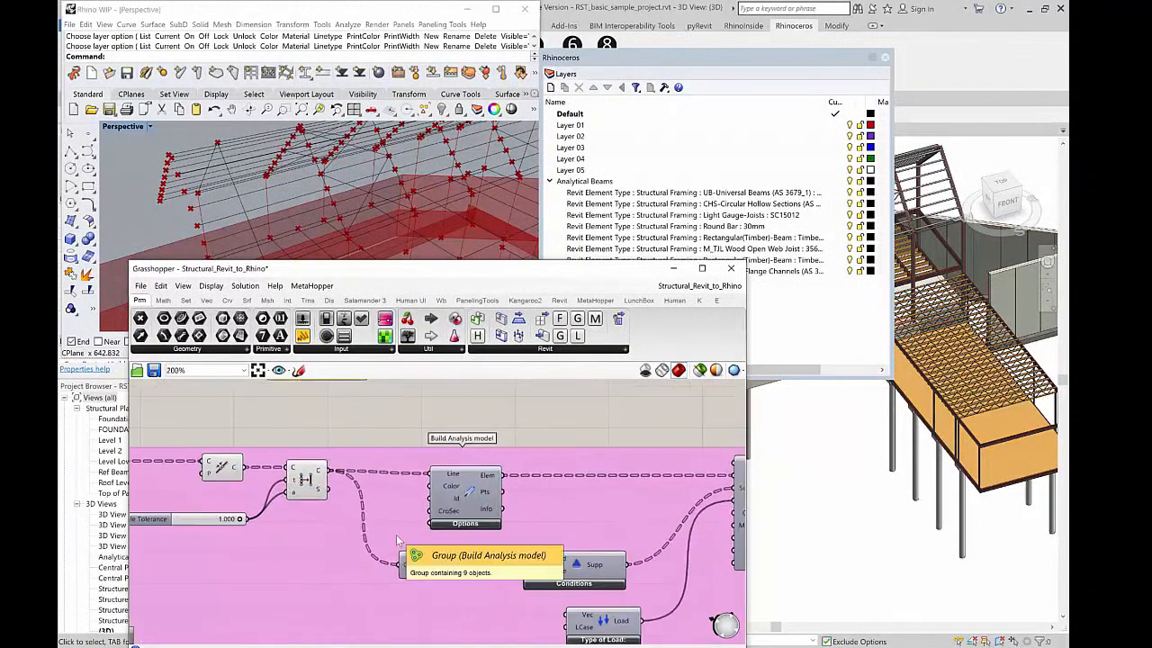
right_click_drag(600, 414, 557, 398)
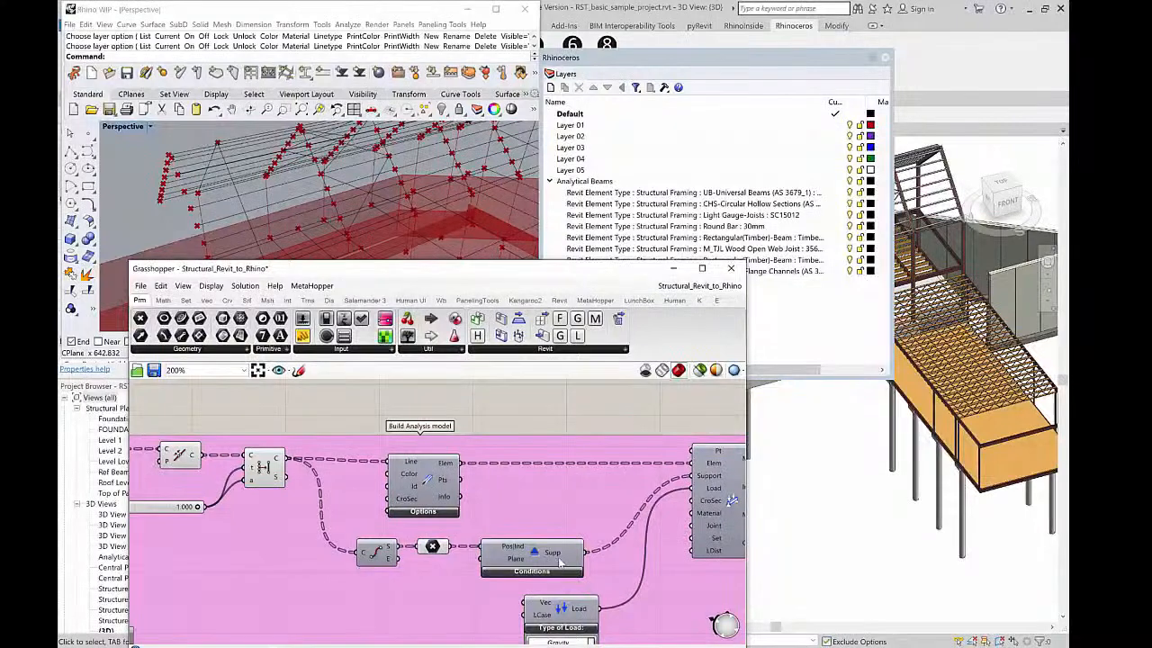
right_click_drag(577, 509, 523, 486)
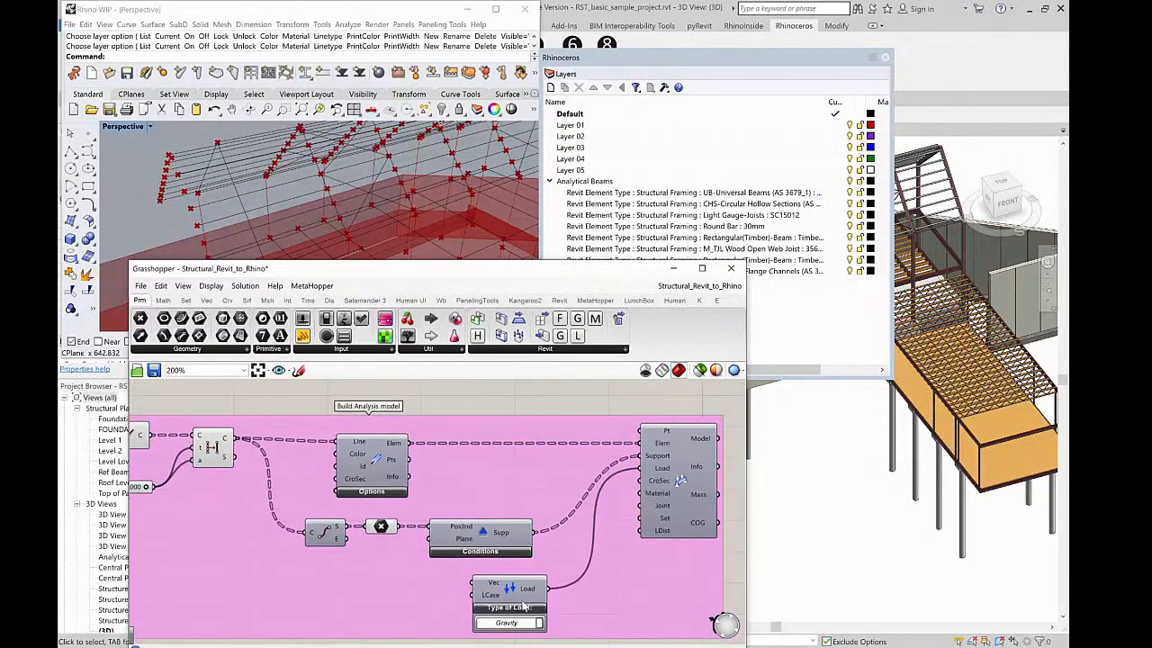